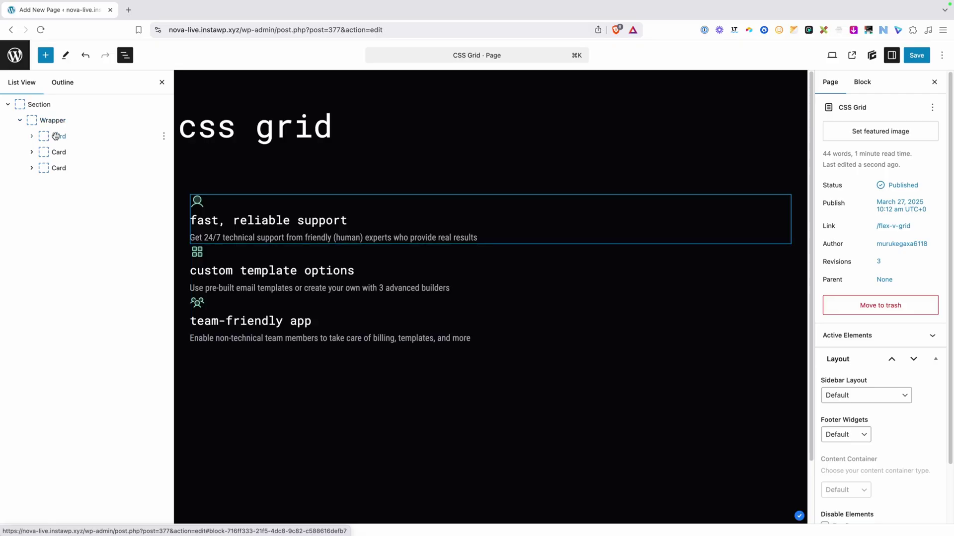
Go through the three cards inside the Wrapper to examine how the section is structured.
{"action": "left_click", "coordinate": [57, 136]}
{"action": "left_click", "coordinate": [59, 152]}
{"action": "left_click", "coordinate": [62, 168]}
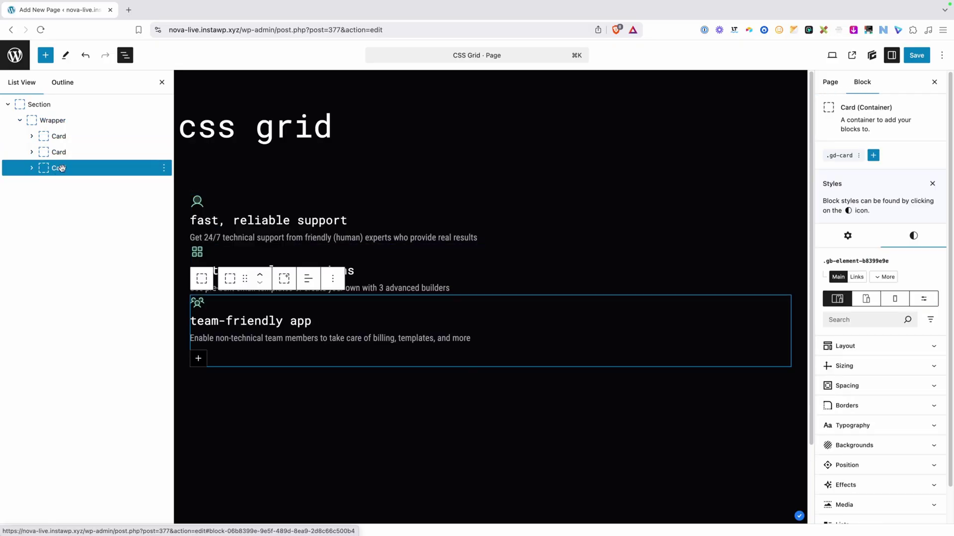
{"action": "left_click", "coordinate": [64, 152]}
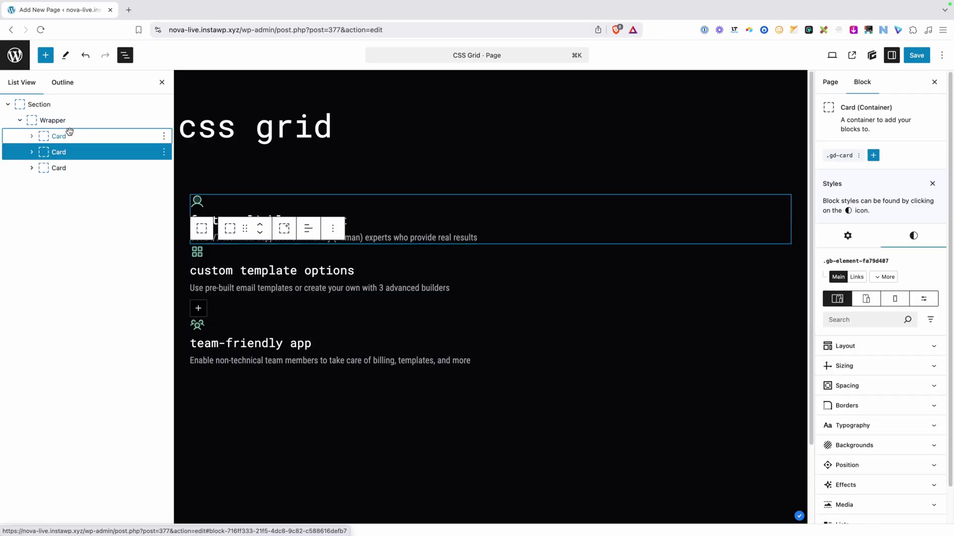
{"action": "left_click", "coordinate": [63, 135]}
Set the Wrapper container's display to Grid.
{"action": "left_click", "coordinate": [67, 121]}
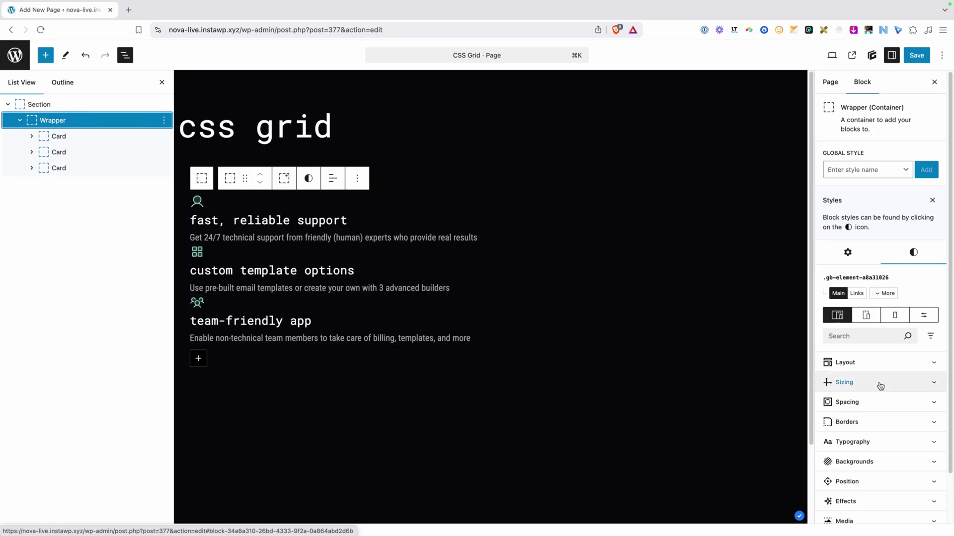
{"action": "left_click", "coordinate": [864, 368]}
{"action": "left_click", "coordinate": [852, 397]}
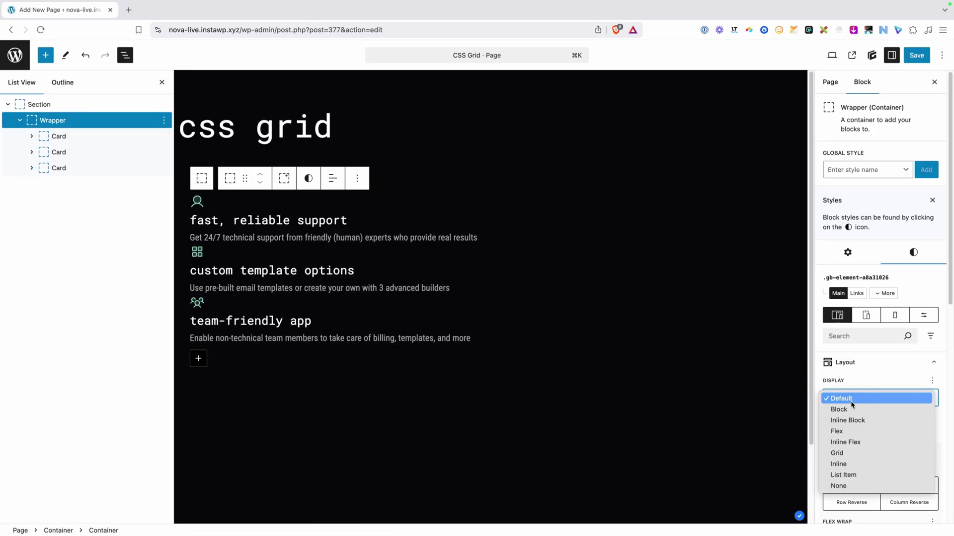
{"action": "left_click", "coordinate": [849, 454]}
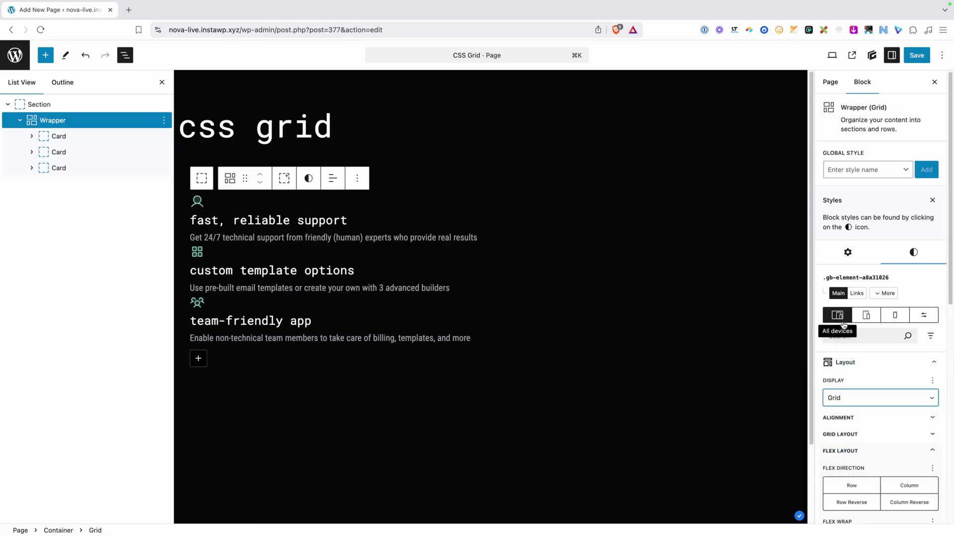
Set the Wrapper's grid template columns to the three-equal-columns preset, repeat(3, minmax(0, 1fr)).
{"action": "scroll", "coordinate": [748, 309], "scroll_direction": "down", "scroll_amount": 2}
{"action": "scroll", "coordinate": [934, 330], "scroll_direction": "down", "scroll_amount": 4}
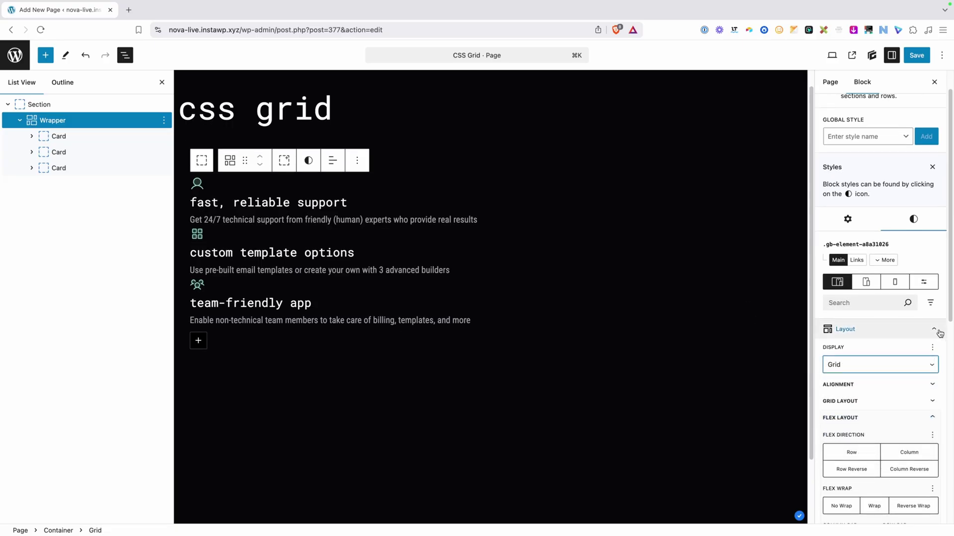
{"action": "scroll", "coordinate": [931, 332], "scroll_direction": "down", "scroll_amount": 3}
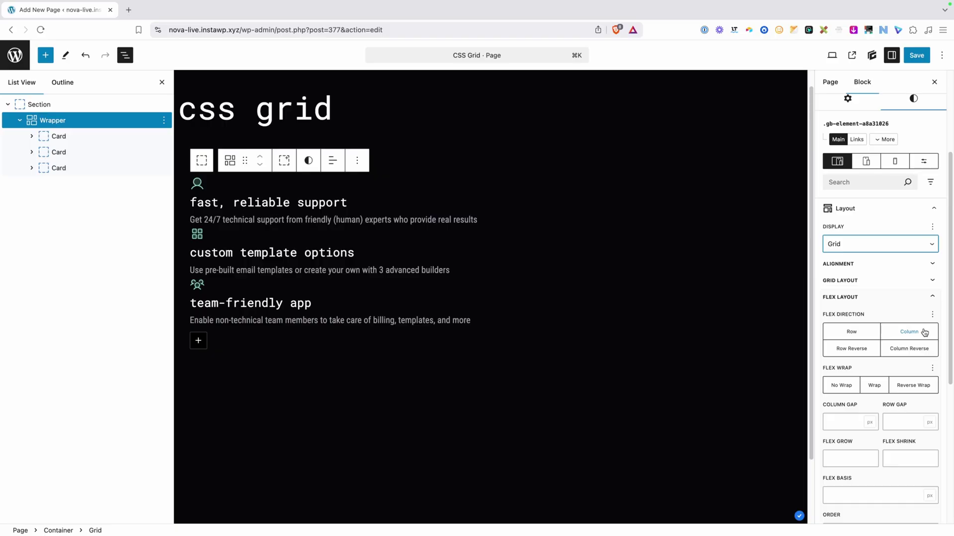
{"action": "left_click", "coordinate": [871, 286]}
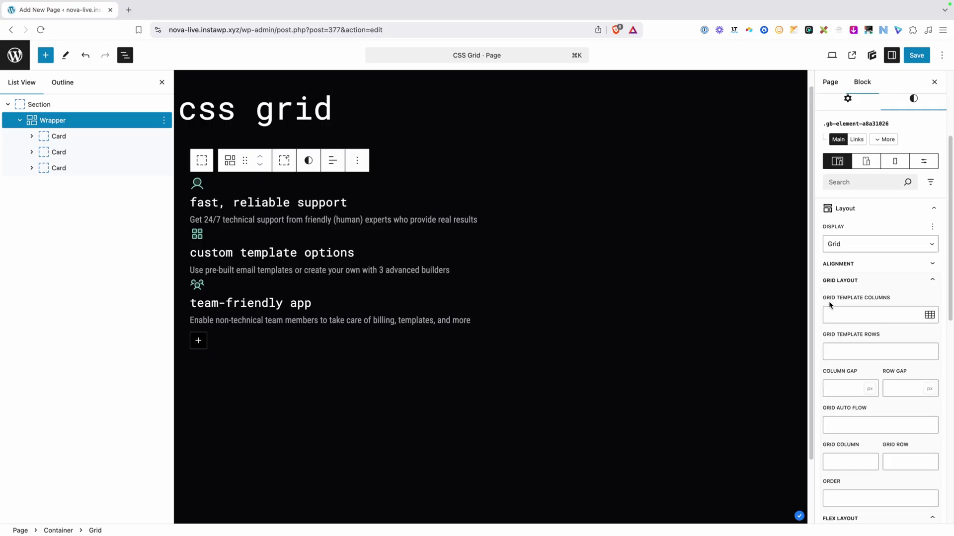
{"action": "left_click", "coordinate": [850, 318]}
{"action": "left_click", "coordinate": [929, 317]}
{"action": "left_click", "coordinate": [930, 316]}
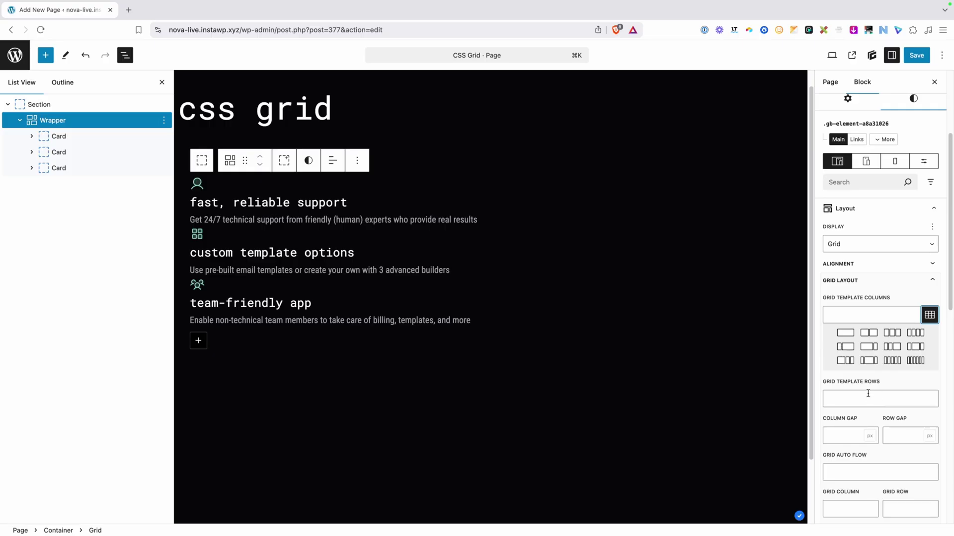
{"action": "left_click", "coordinate": [893, 334]}
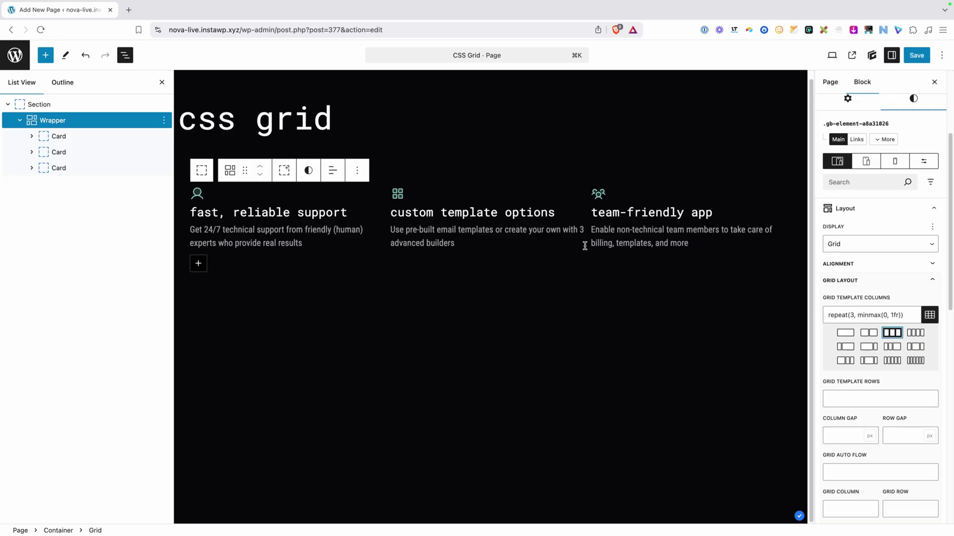
Set the Wrapper grid's column gap and row gap to 40 px each.
{"action": "left_click", "coordinate": [859, 436]}
{"action": "type", "text": "40"}
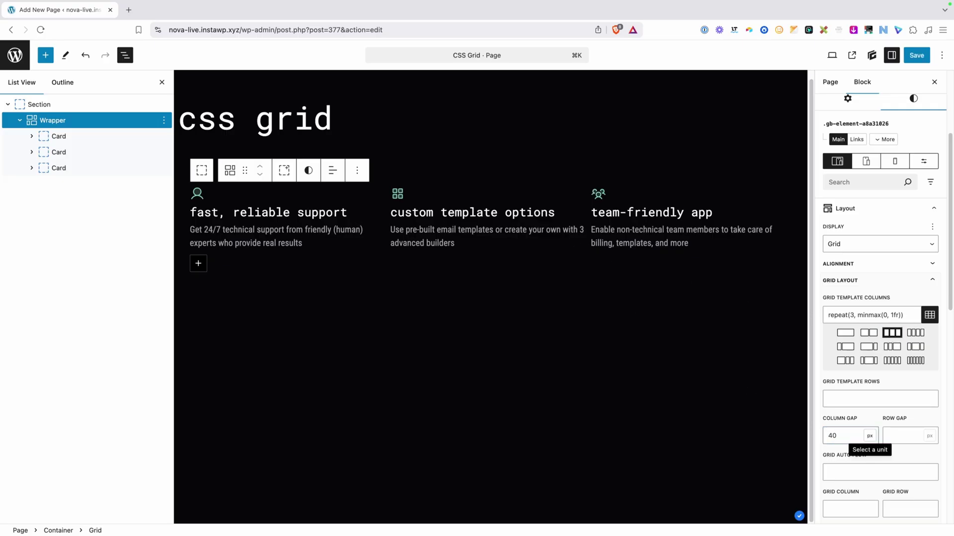
{"action": "key", "text": "Tab"}
{"action": "type", "text": "40"}
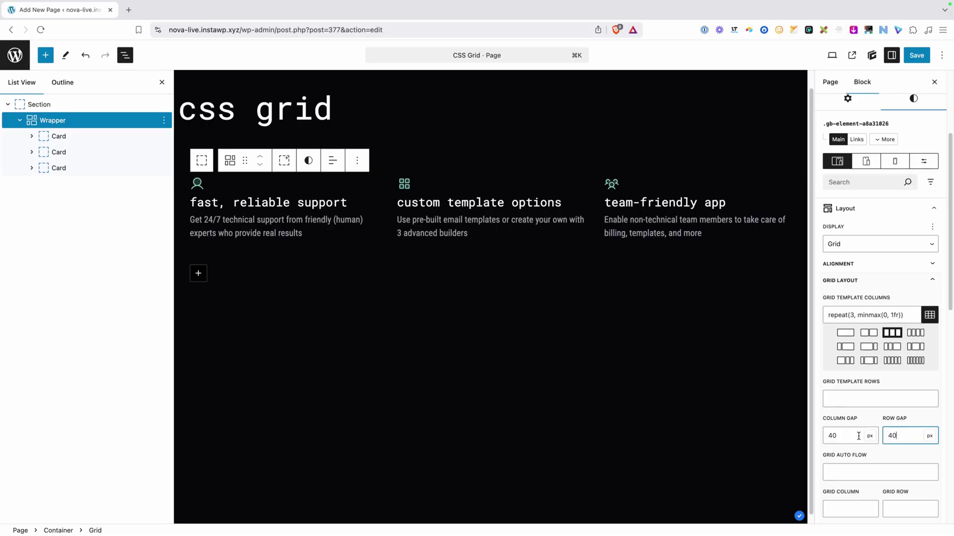
Duplicate the whole Section and expand the copy to show its Wrapper.
{"action": "left_click", "coordinate": [72, 104]}
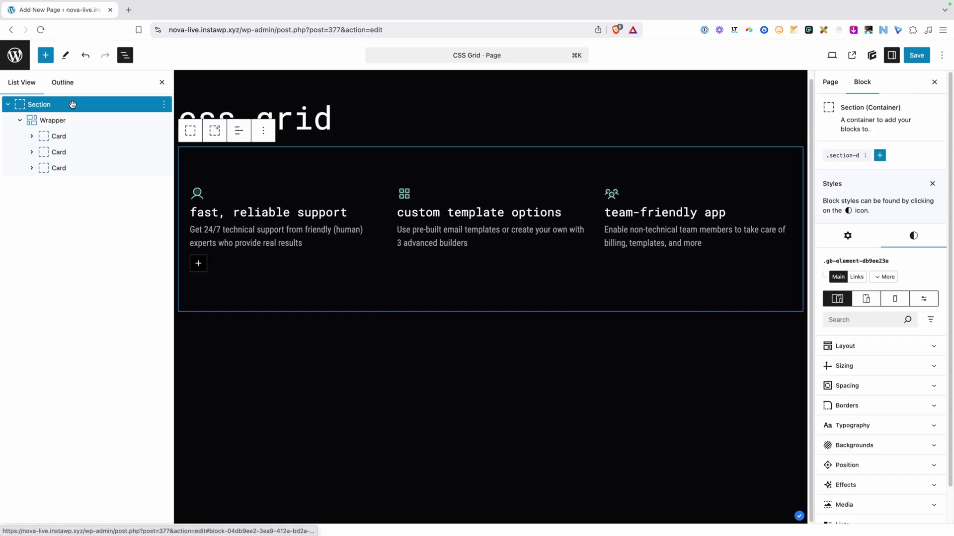
{"action": "key", "text": "super+shift+d"}
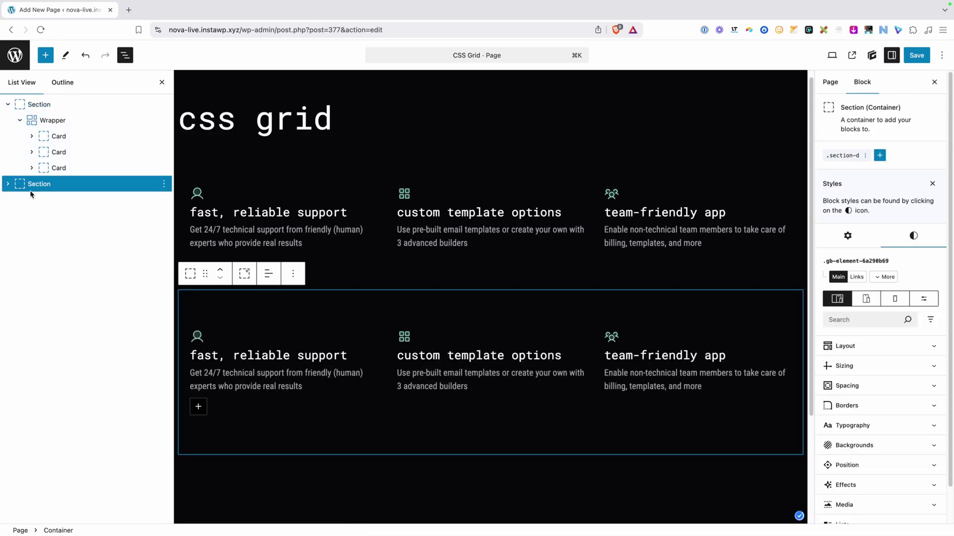
{"action": "left_click", "coordinate": [8, 184]}
Clear the grid template columns, column gap and row gap of the duplicated section's Wrapper.
{"action": "left_click", "coordinate": [75, 201]}
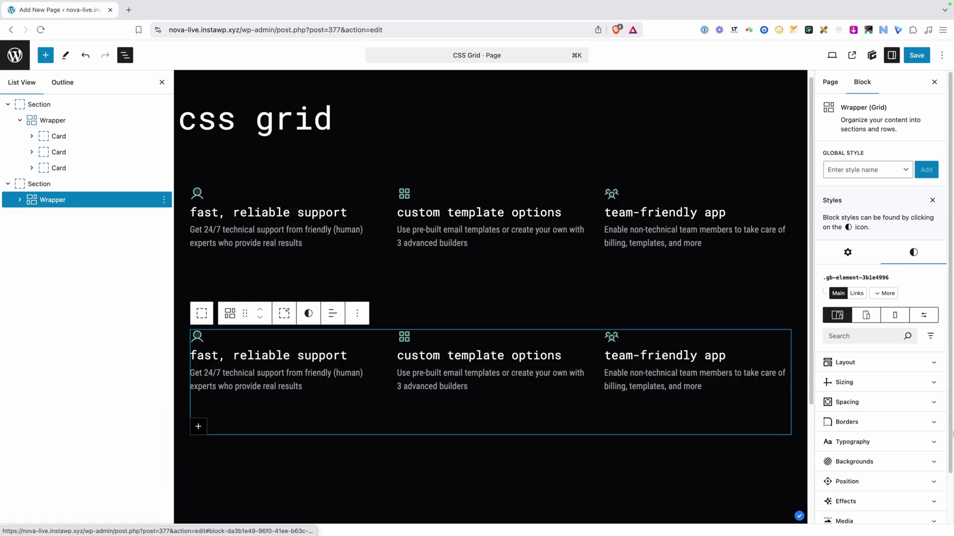
{"action": "left_click", "coordinate": [844, 362]}
{"action": "scroll", "coordinate": [867, 392], "scroll_direction": "down", "scroll_amount": 3}
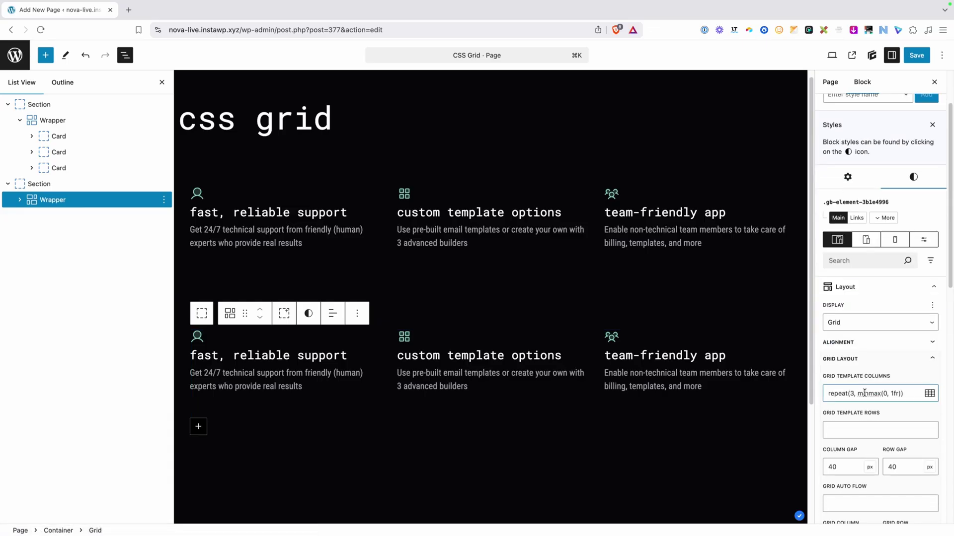
{"action": "triple_click", "coordinate": [867, 394]}
{"action": "key", "text": "BackSpace"}
{"action": "double_click", "coordinate": [834, 467]}
{"action": "key", "text": "BackSpace"}
{"action": "left_click", "coordinate": [929, 467]}
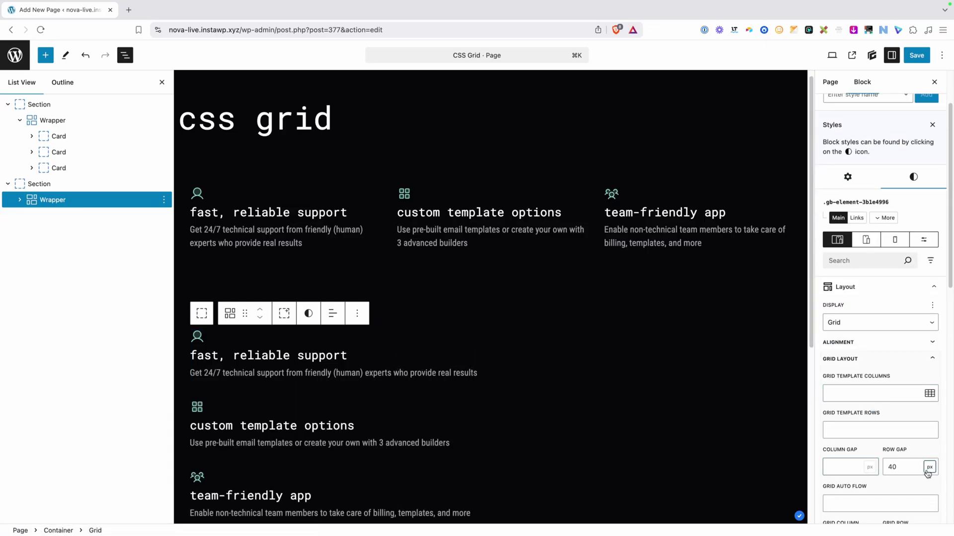
{"action": "double_click", "coordinate": [914, 467]}
{"action": "key", "text": "BackSpace"}
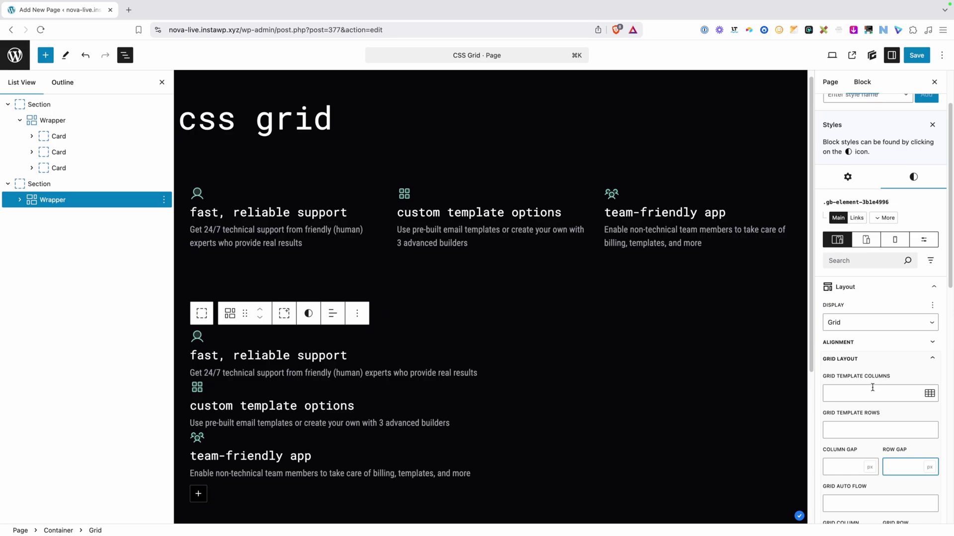
Change the display of the duplicated section's Wrapper to Flex.
{"action": "left_click", "coordinate": [854, 328]}
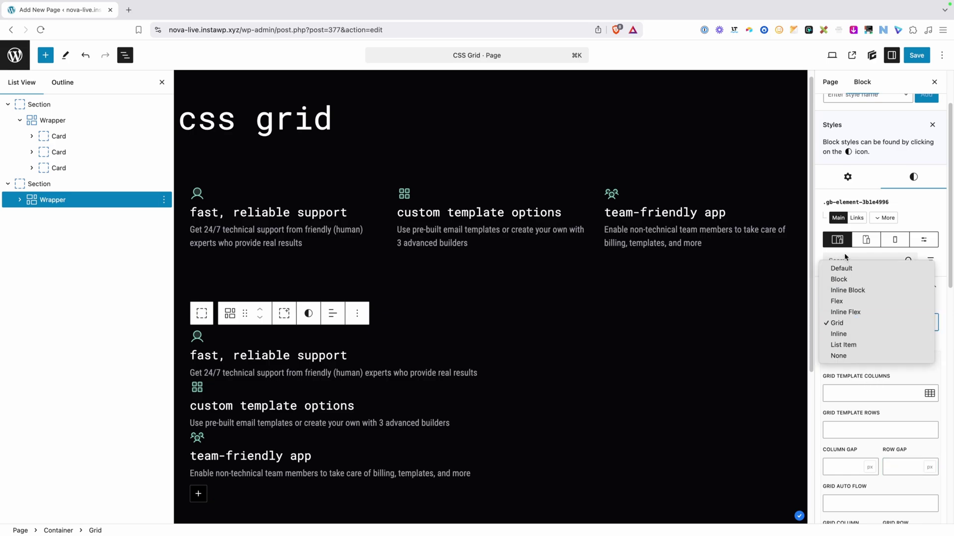
{"action": "left_click", "coordinate": [824, 270]}
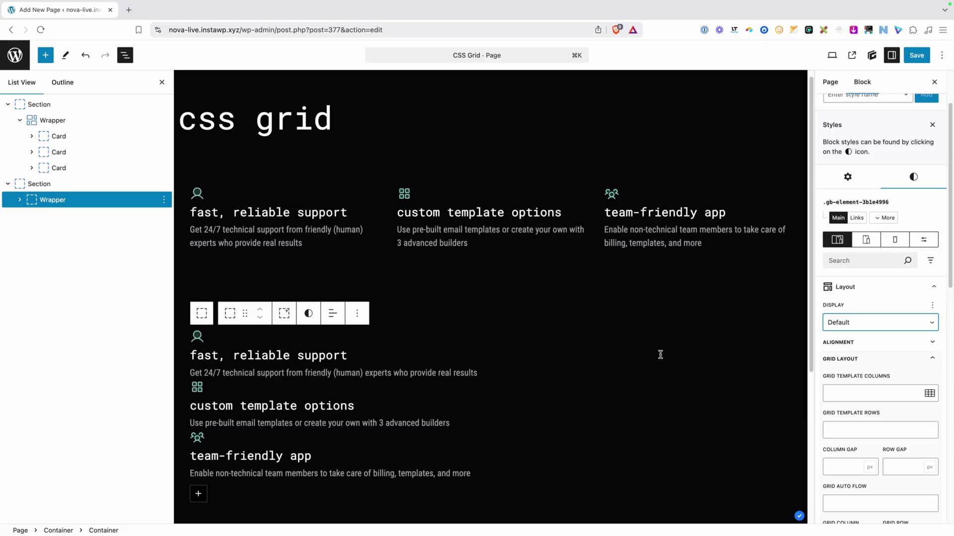
{"action": "left_click", "coordinate": [846, 327]}
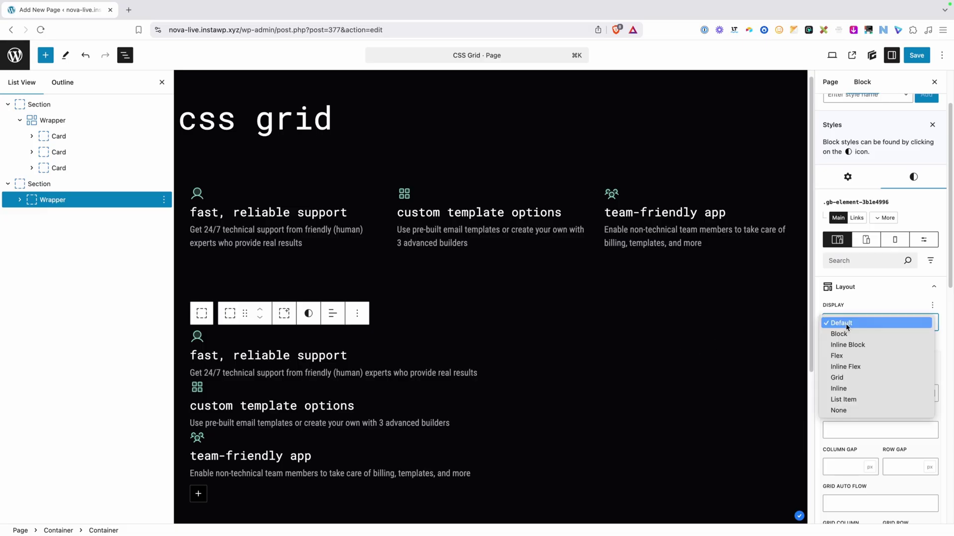
{"action": "left_click", "coordinate": [844, 356]}
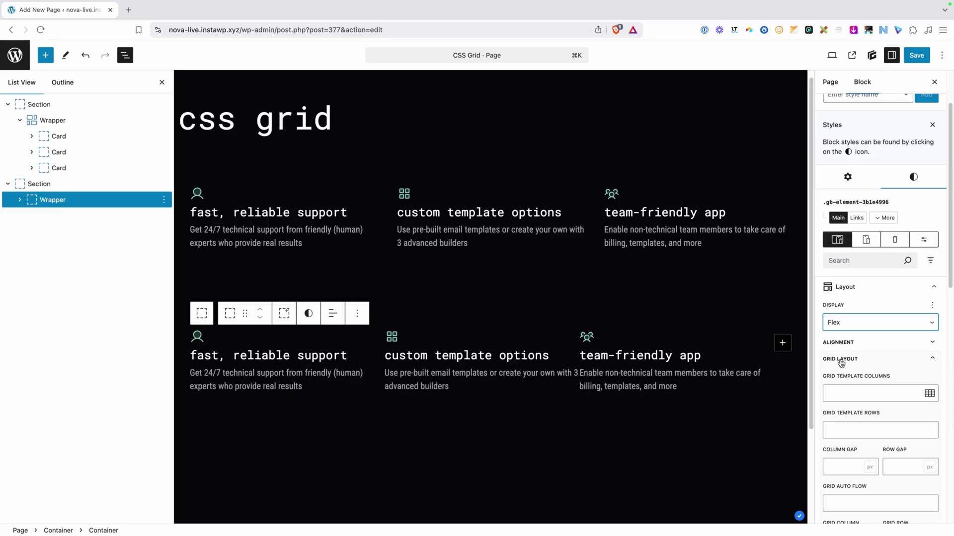
Set the flex Wrapper's column gap and row gap to 40 px each and deselect the block.
{"action": "left_click", "coordinate": [854, 469]}
{"action": "type", "text": "40"}
{"action": "key", "text": "Tab"}
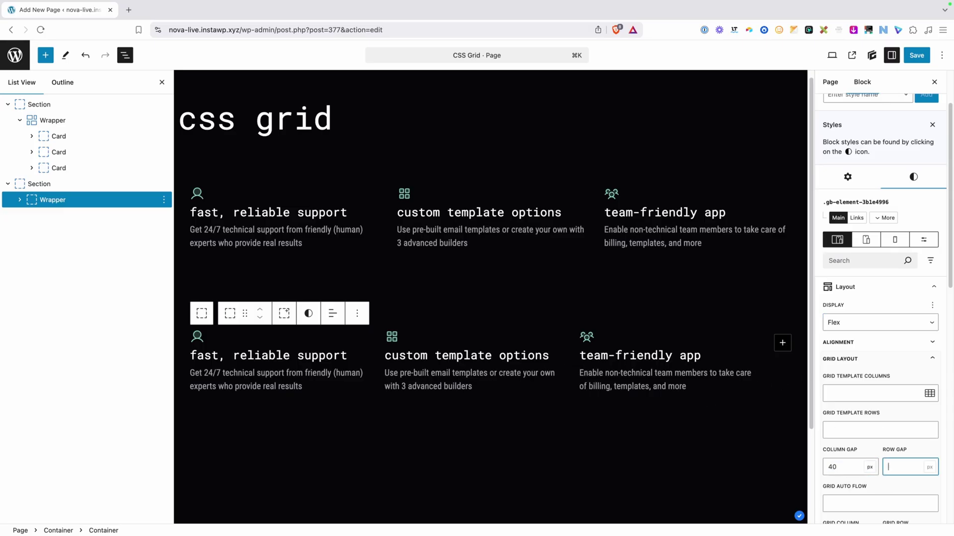
{"action": "type", "text": "40"}
{"action": "left_click", "coordinate": [442, 129]}
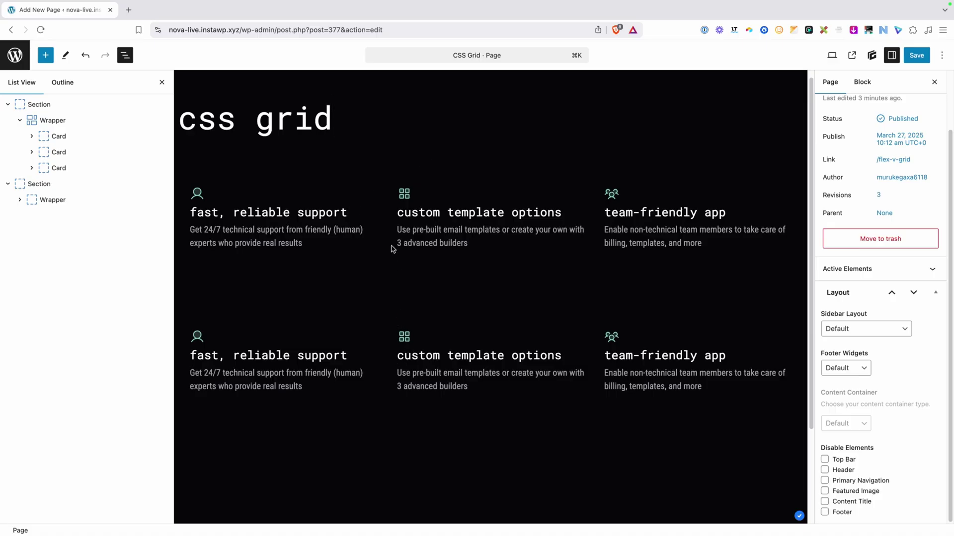
Save the page and view the published version in a new browser tab.
{"action": "left_click", "coordinate": [915, 58]}
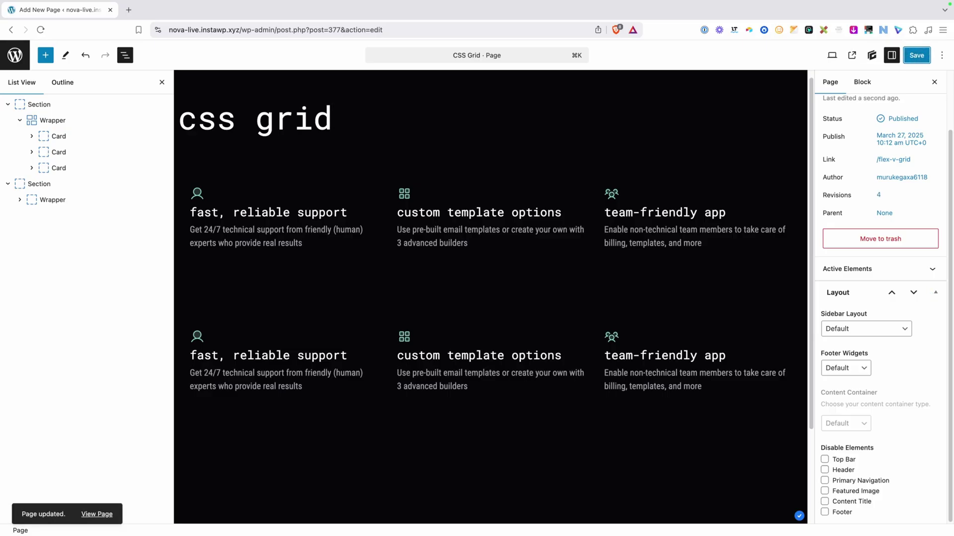
{"action": "left_click", "coordinate": [97, 514], "text": "super"}
{"action": "left_click", "coordinate": [165, 11]}
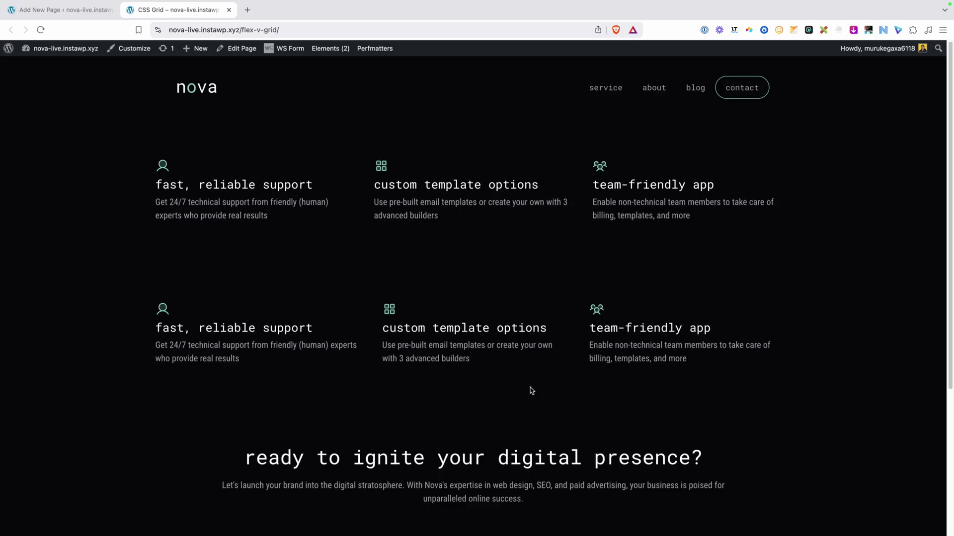
Inspect the published page with the developer tools, widen the responsive preview, and turn on element picking.
{"action": "right_click", "coordinate": [338, 250]}
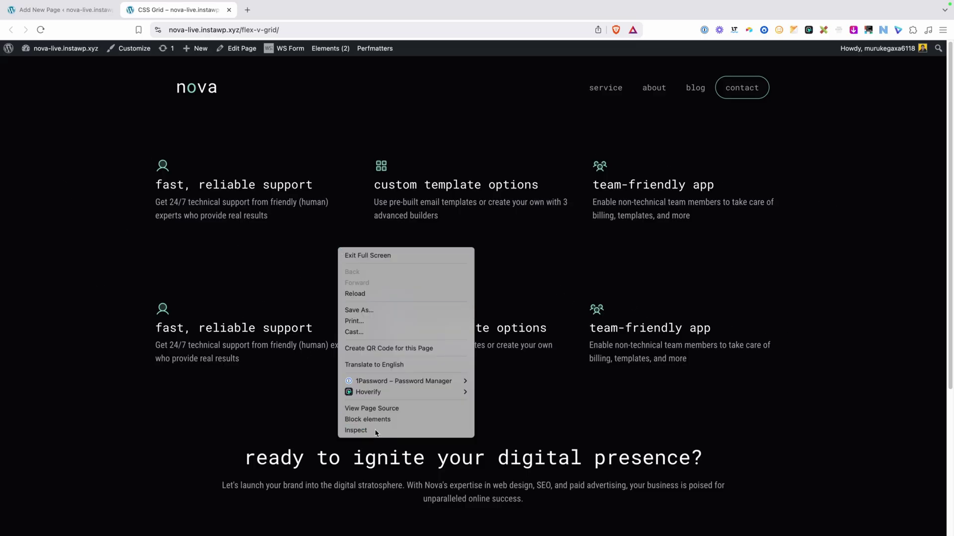
{"action": "left_click", "coordinate": [356, 431]}
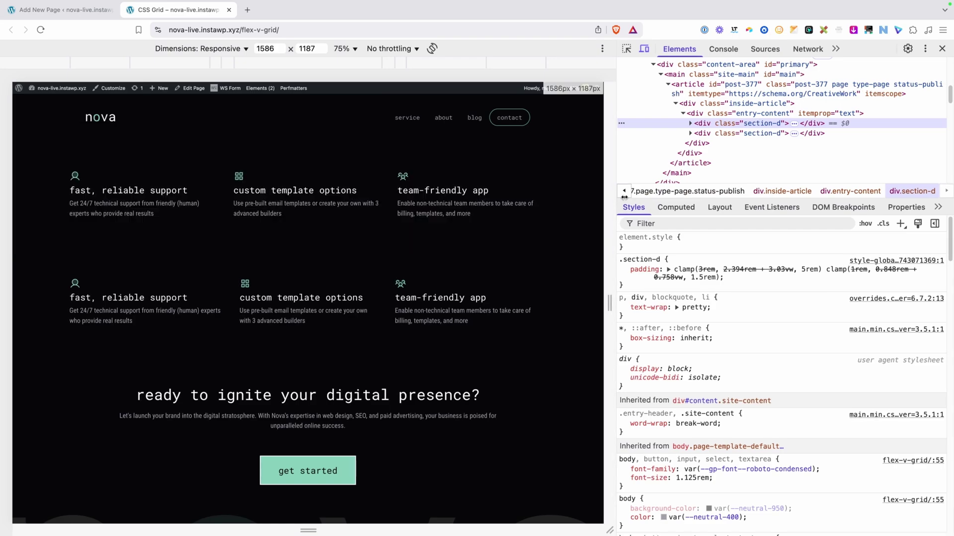
{"action": "left_click_drag", "start_coordinate": [624, 198], "coordinate": [724, 197]}
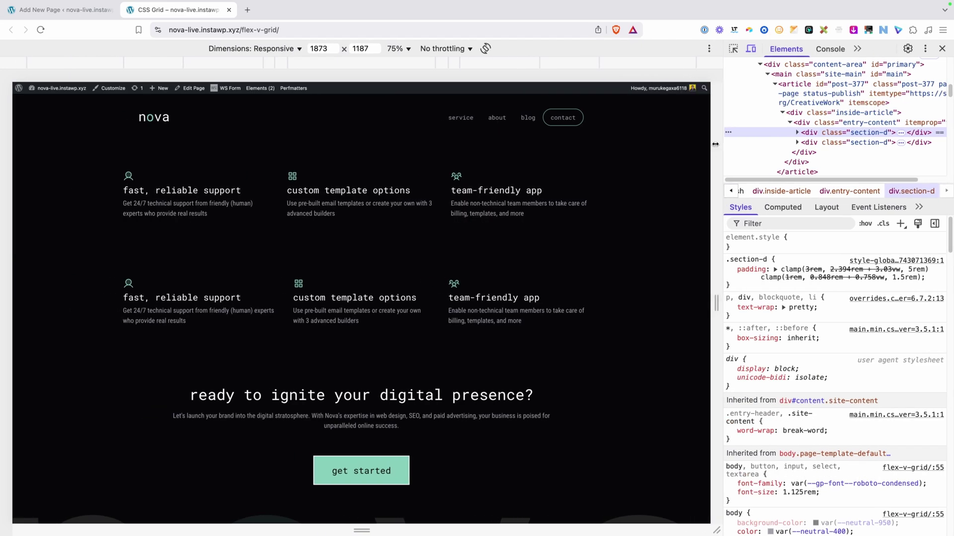
{"action": "left_click", "coordinate": [734, 49]}
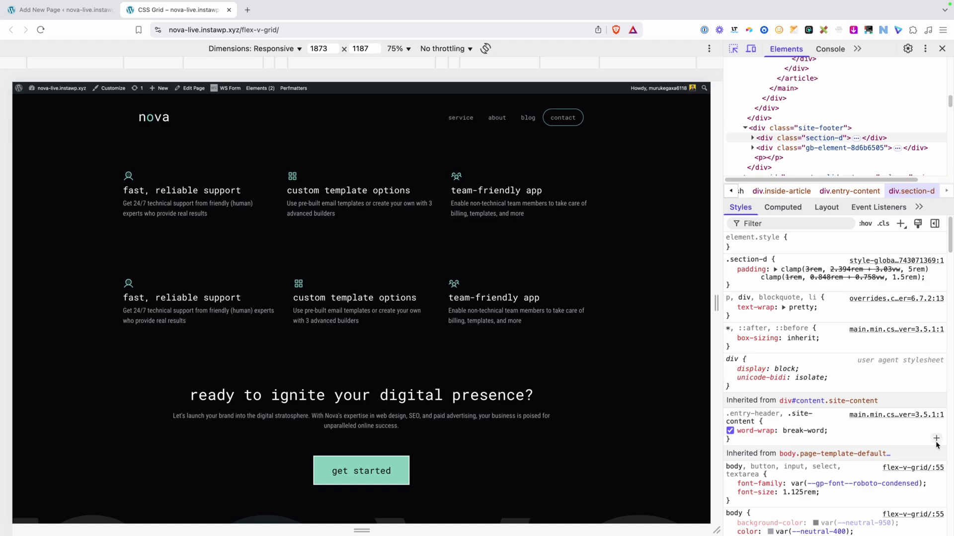
Return to the page editor and rename the duplicated Section as Flex Section.
{"action": "left_click", "coordinate": [81, 11]}
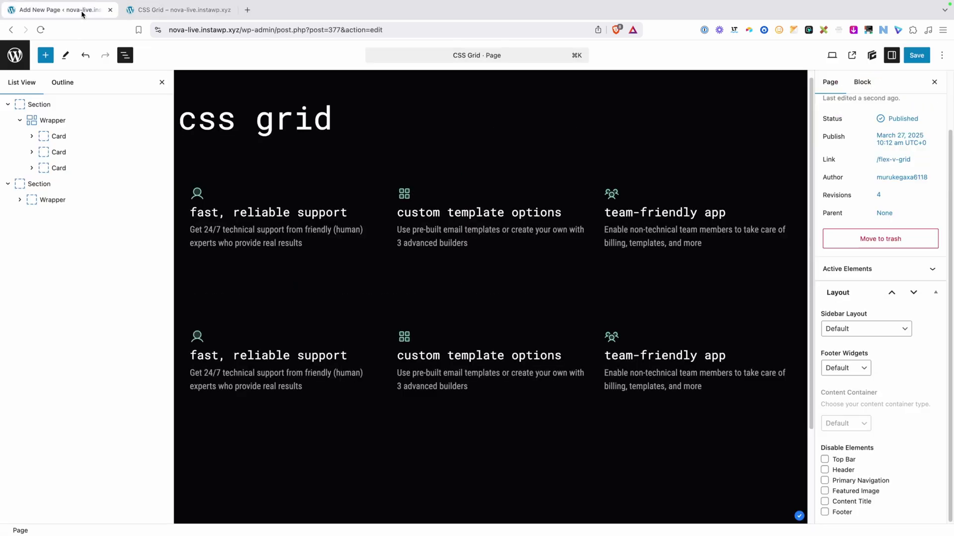
{"action": "left_click", "coordinate": [52, 200]}
{"action": "right_click", "coordinate": [52, 200]}
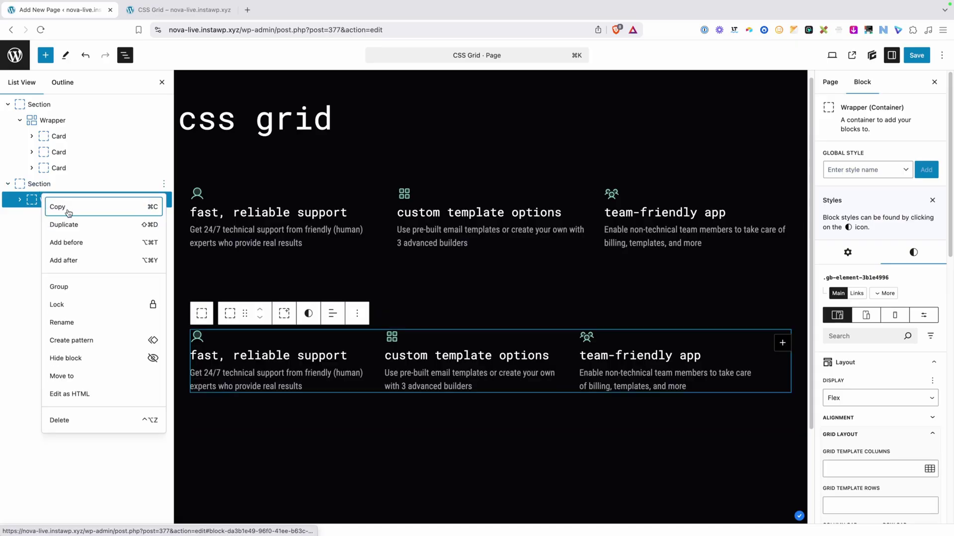
{"action": "left_click", "coordinate": [62, 322]}
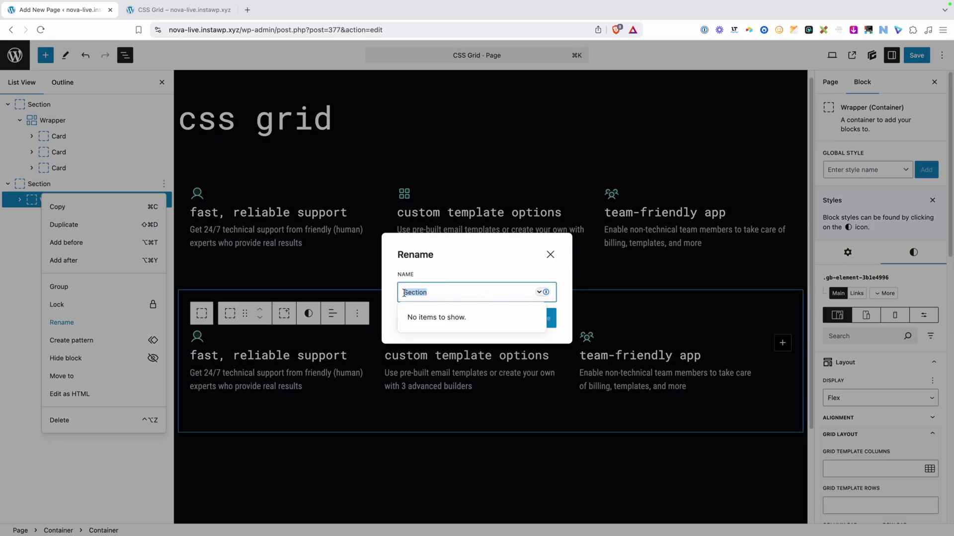
{"action": "key", "text": "Left"}
{"action": "type", "text": "Flex"}
{"action": "key", "text": "super+a"}
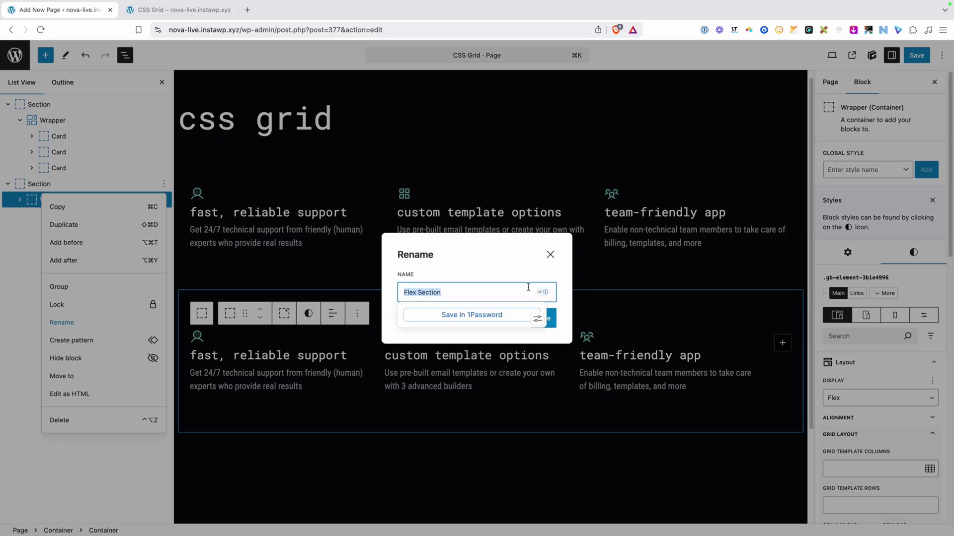
{"action": "left_click", "coordinate": [554, 320]}
Rename the first Section, which holds the grid cards, as Grid Section.
{"action": "right_click", "coordinate": [69, 120]}
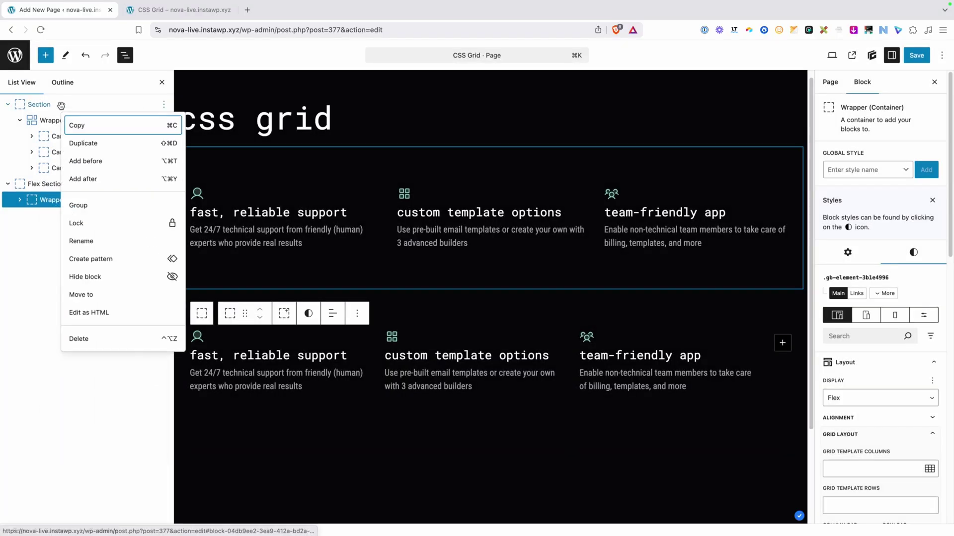
{"action": "left_click", "coordinate": [121, 242]}
{"action": "left_click", "coordinate": [406, 292]}
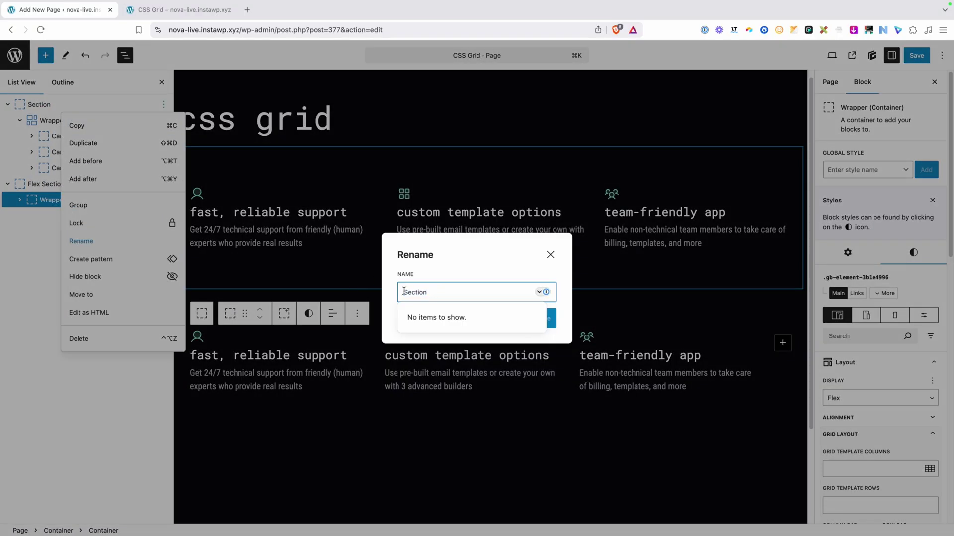
{"action": "type", "text": "Grid"}
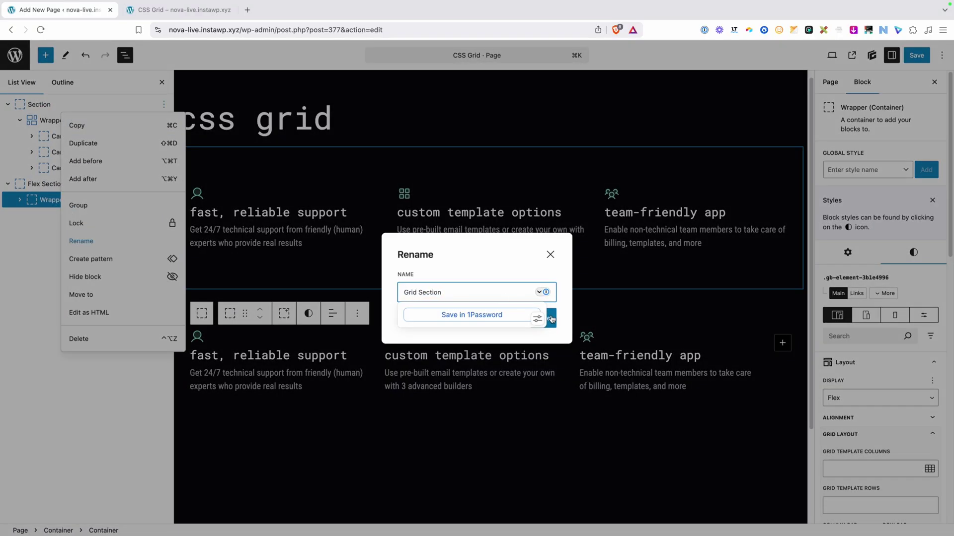
{"action": "left_click", "coordinate": [547, 318]}
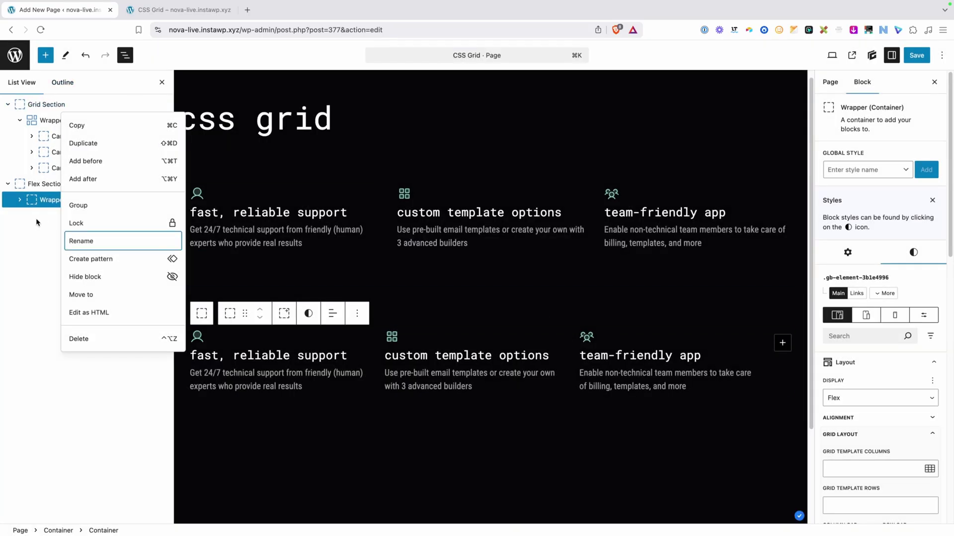
Set flex grow to 1, flex shrink to 0 and flex basis to 0 on all three cards in the Flex Section.
{"action": "left_click", "coordinate": [30, 205]}
{"action": "left_click", "coordinate": [19, 201]}
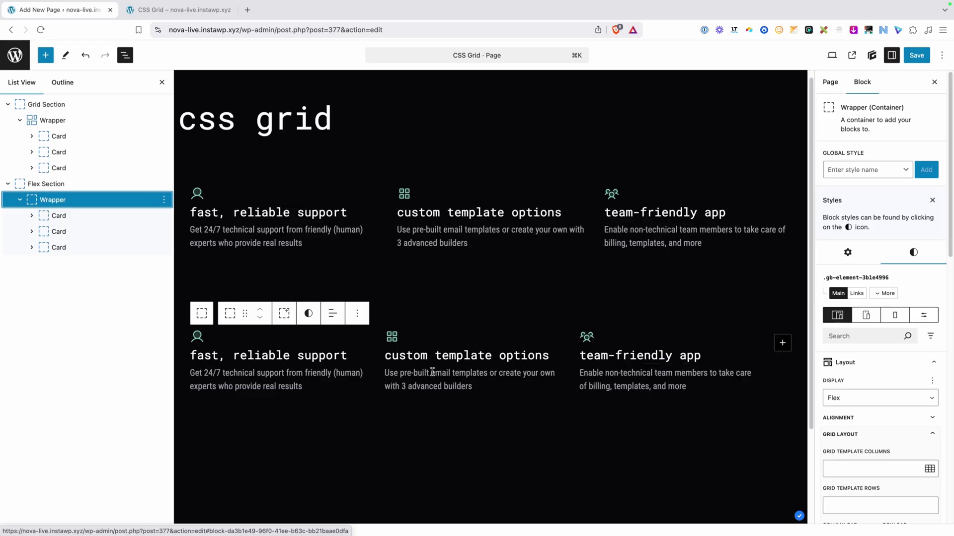
{"action": "left_click", "coordinate": [64, 217]}
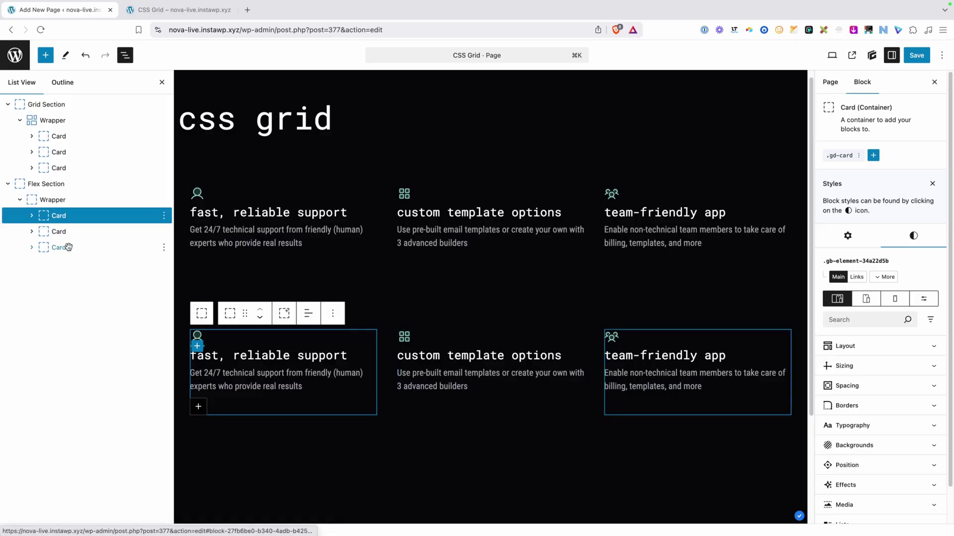
{"action": "left_click", "coordinate": [68, 247], "text": "shift"}
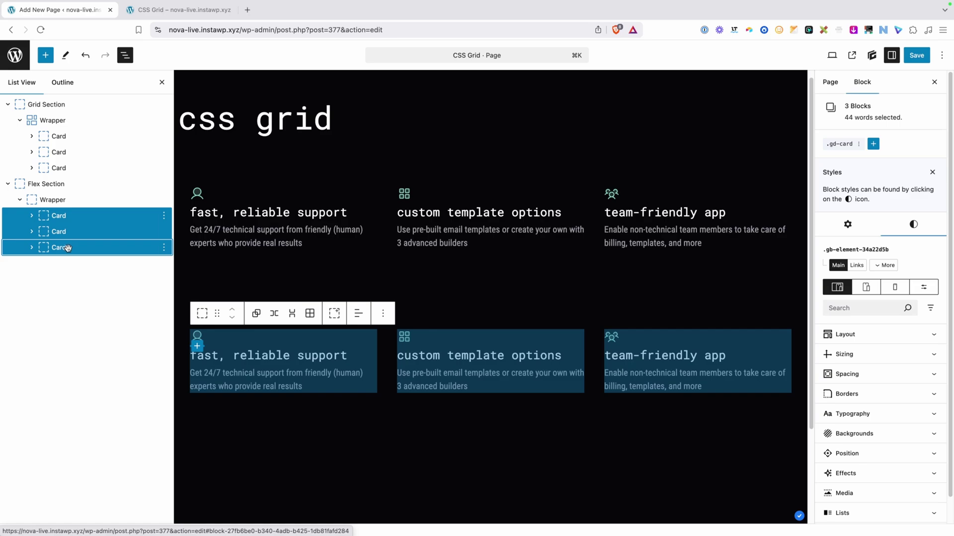
{"action": "left_click", "coordinate": [869, 334]}
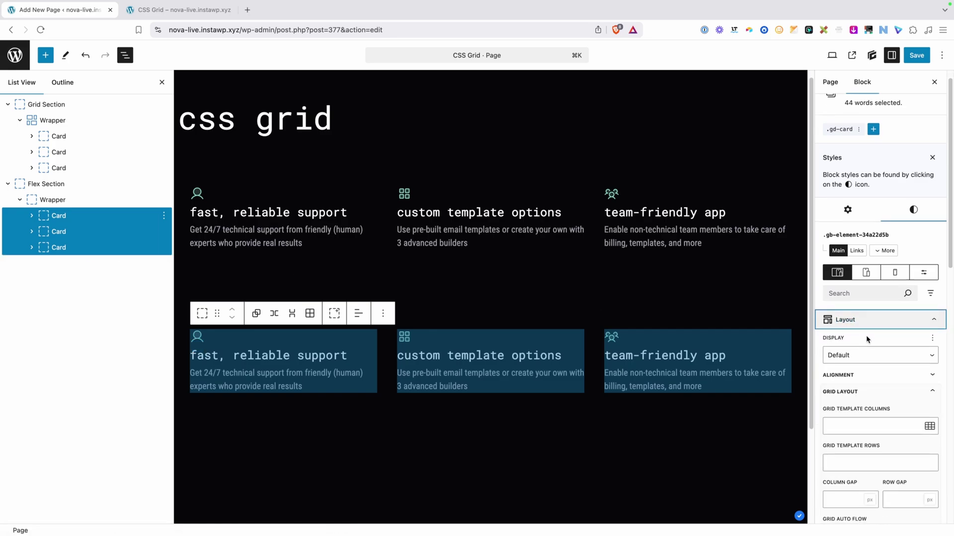
{"action": "left_click", "coordinate": [859, 349]}
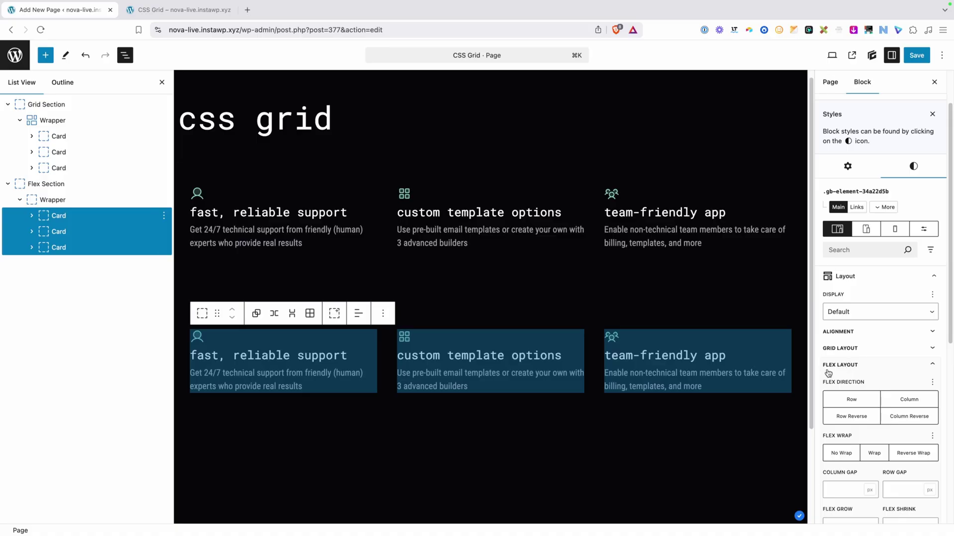
{"action": "scroll", "coordinate": [866, 374], "scroll_direction": "down", "scroll_amount": 4}
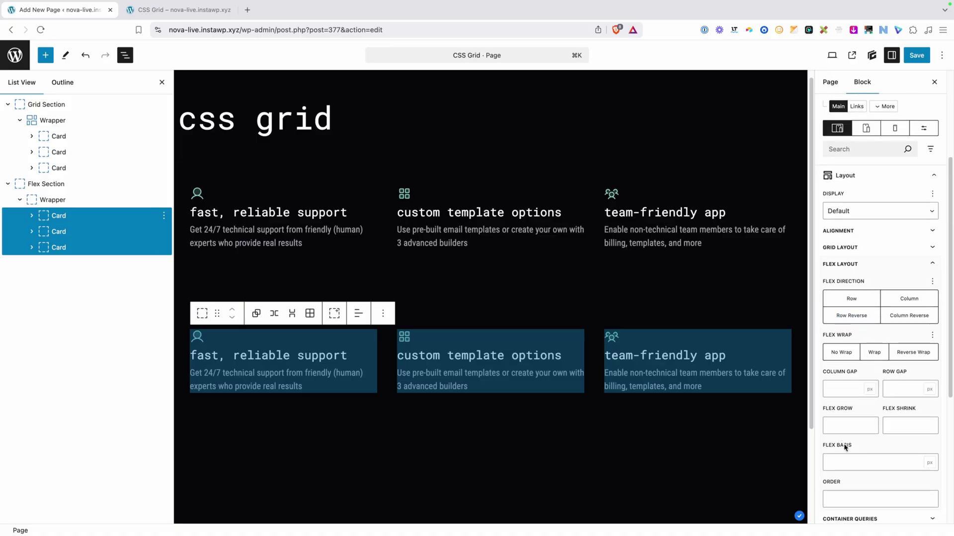
{"action": "scroll", "coordinate": [844, 432], "scroll_direction": "down", "scroll_amount": 1}
{"action": "left_click", "coordinate": [844, 410]}
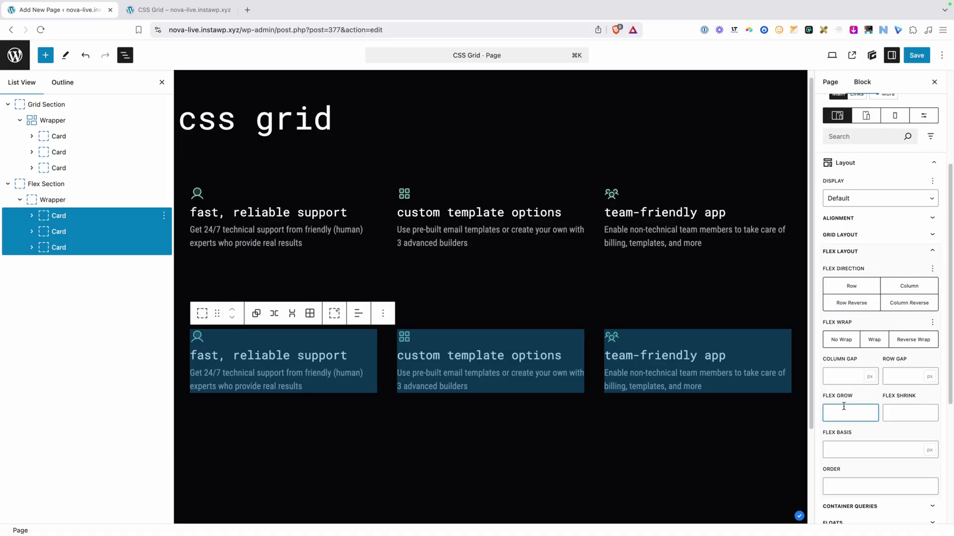
{"action": "type", "text": "1"}
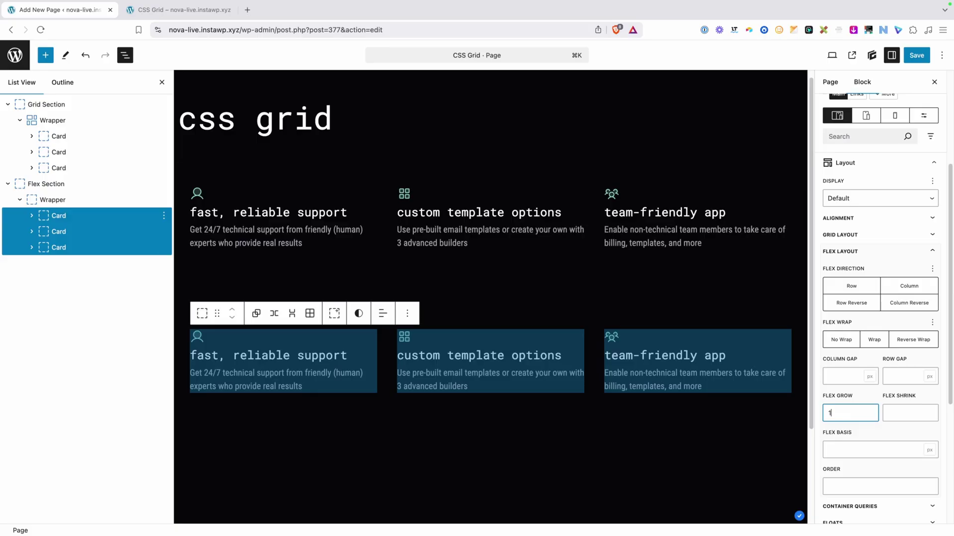
{"action": "key", "text": "Tab"}
{"action": "type", "text": "0"}
{"action": "key", "text": "Tab"}
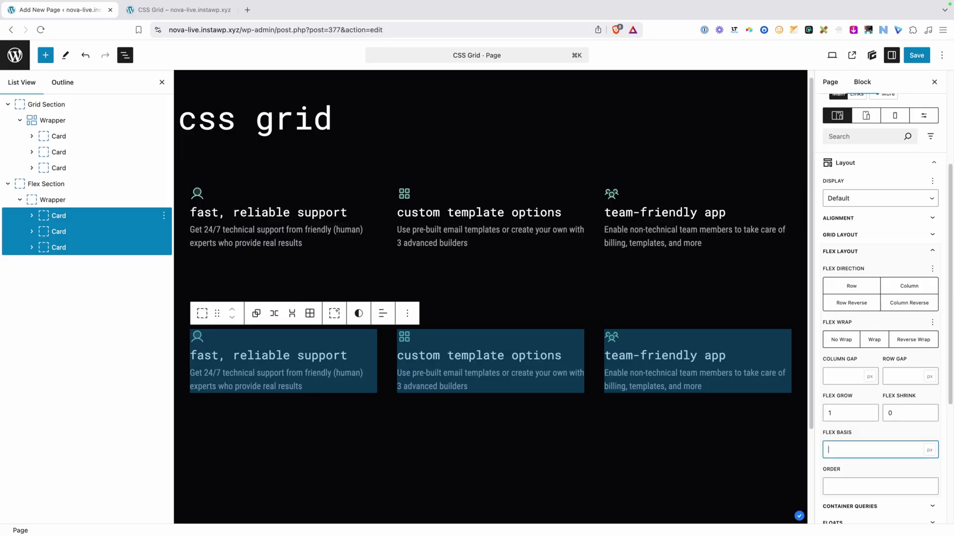
{"action": "type", "text": "0"}
Save the page and reload its published version to inspect the updated flex cards.
{"action": "left_click", "coordinate": [915, 59]}
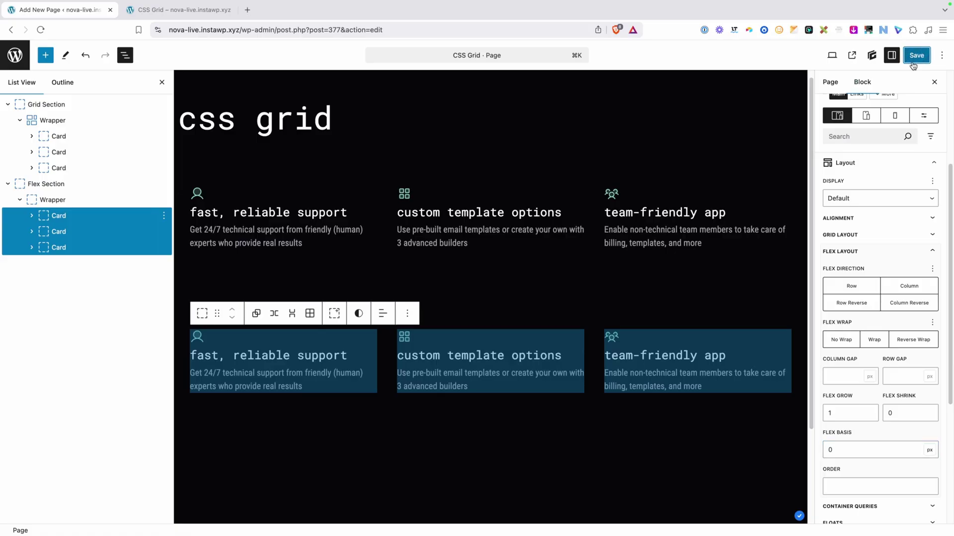
{"action": "left_click", "coordinate": [199, 10]}
{"action": "left_click", "coordinate": [229, 29]}
{"action": "key", "text": "Return"}
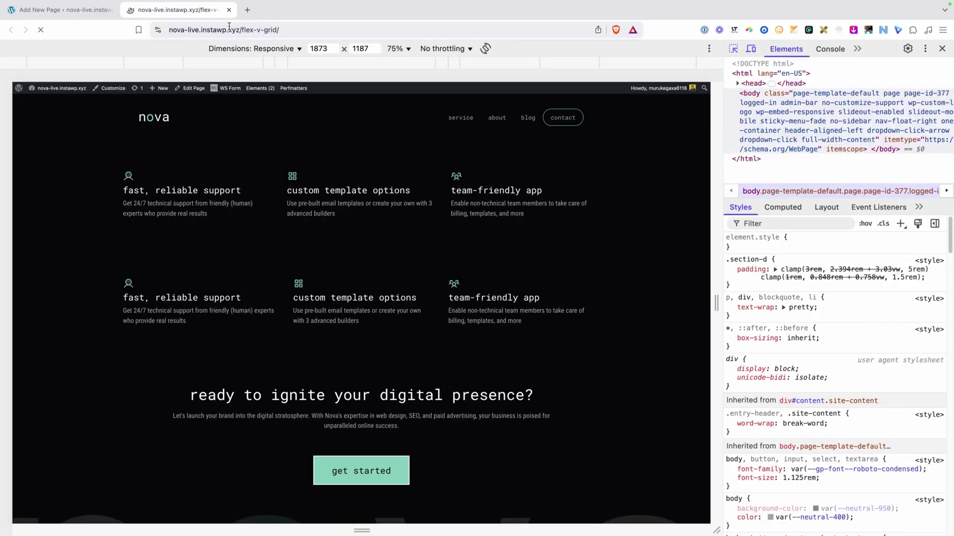
{"action": "key", "text": "super+shift+c"}
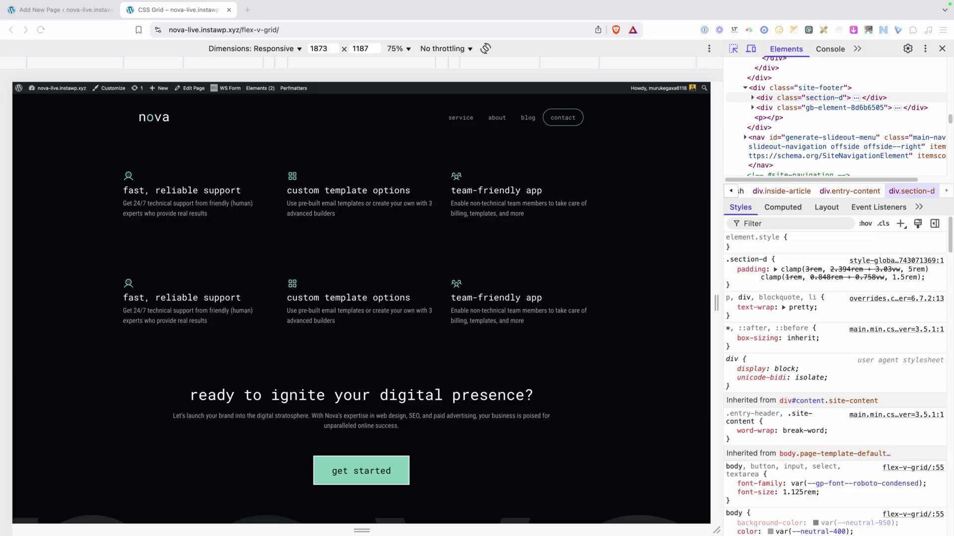
Return to the page editor and duplicate the three cards in the Grid Section's Wrapper.
{"action": "left_click", "coordinate": [60, 10]}
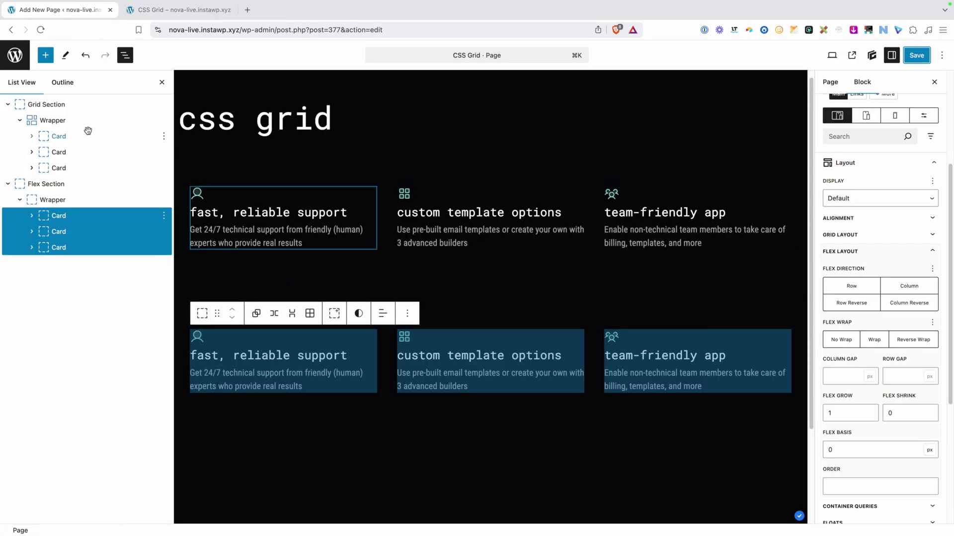
{"action": "left_click", "coordinate": [72, 136]}
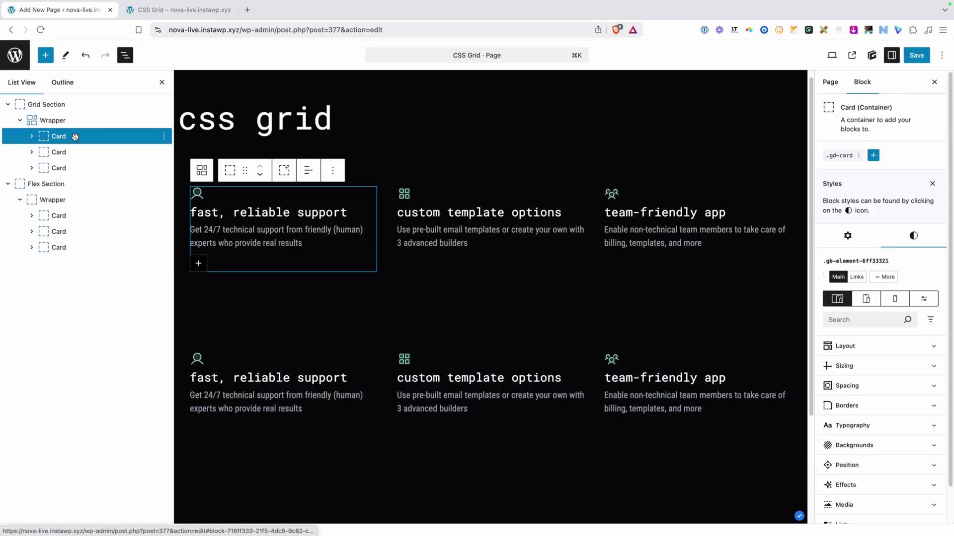
{"action": "left_click", "coordinate": [66, 164], "text": "shift"}
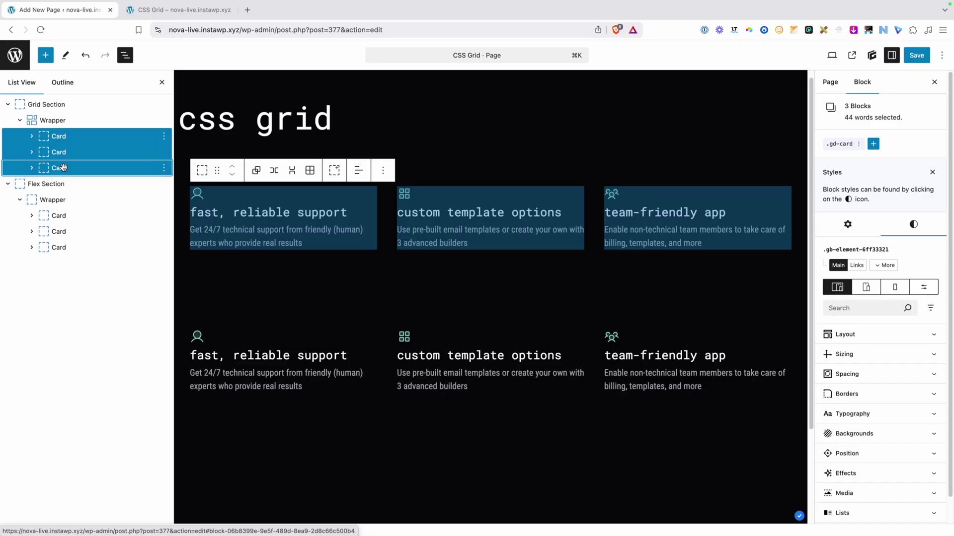
{"action": "key", "text": "super+shift+d"}
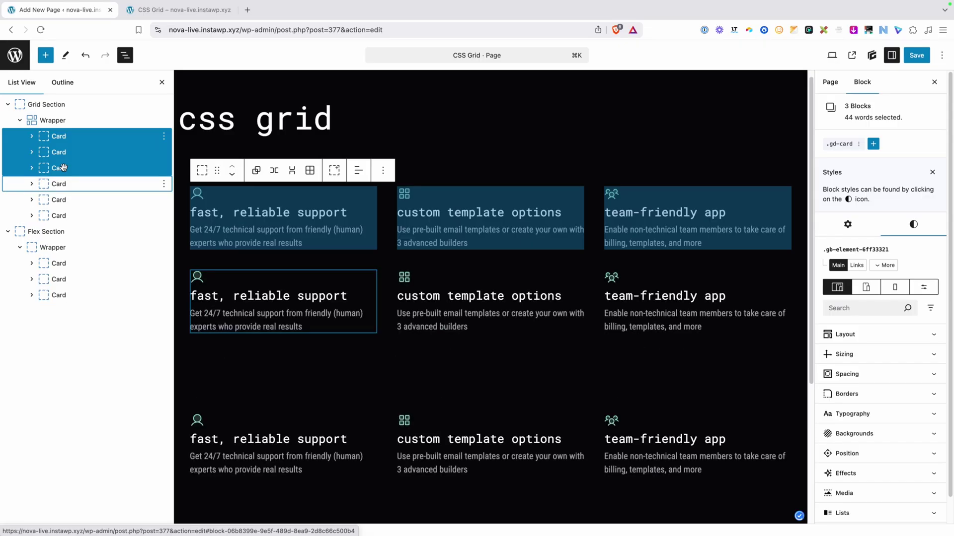
Duplicate the three cards in the Flex Section's Wrapper.
{"action": "left_click", "coordinate": [59, 263]}
{"action": "left_click", "coordinate": [80, 297], "text": "shift"}
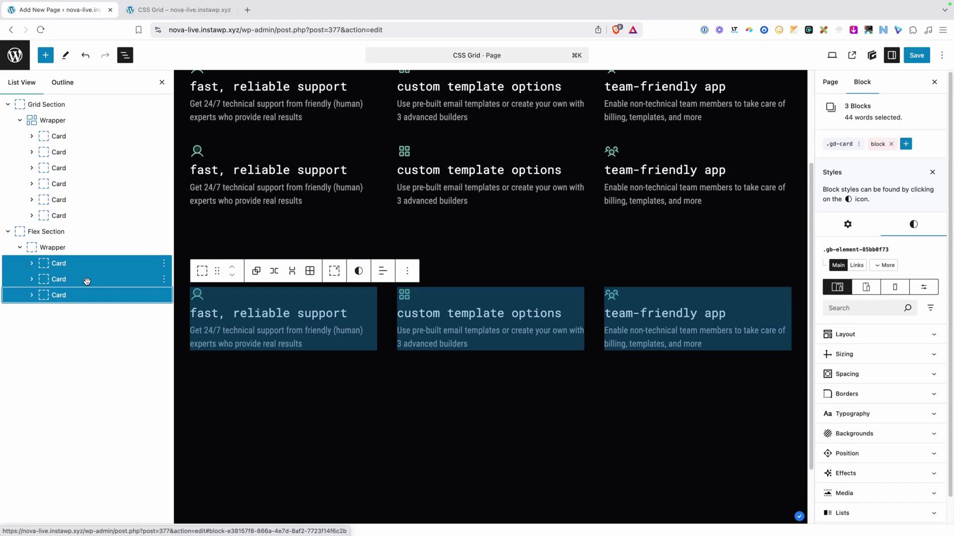
{"action": "key", "text": "super+shift+d"}
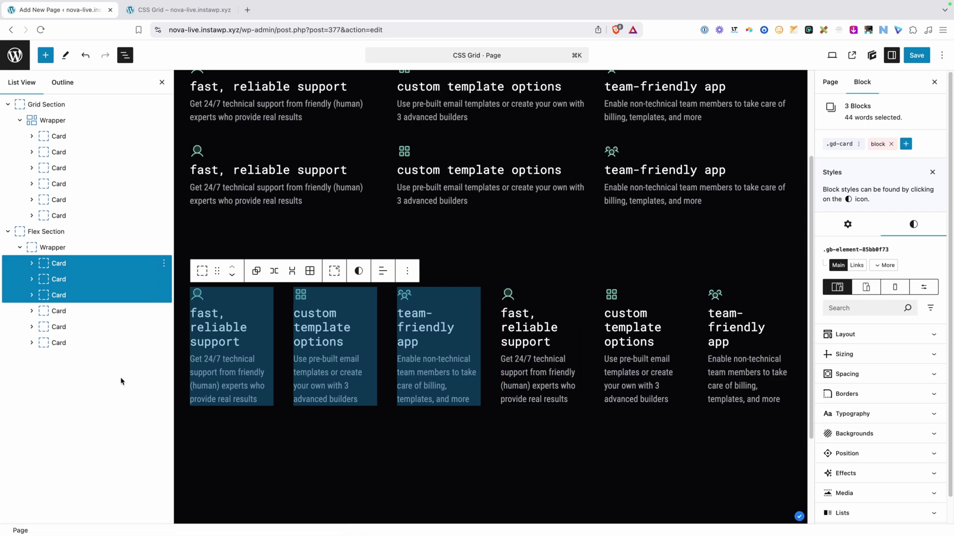
Hide the block list and block settings, deselect all blocks, and compare how the grid and flex sections arrange their six cards.
{"action": "left_click", "coordinate": [261, 205]}
{"action": "left_click", "coordinate": [161, 82]}
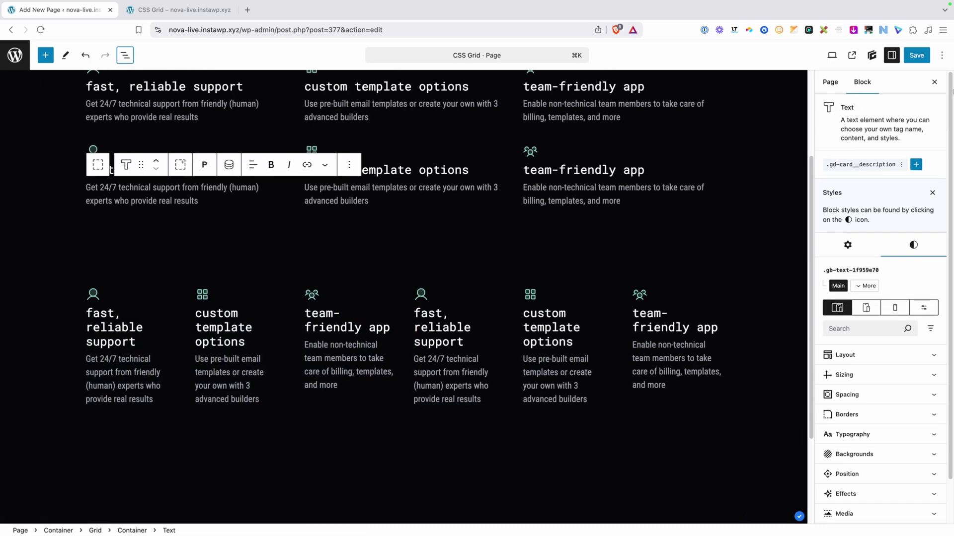
{"action": "left_click", "coordinate": [935, 82]}
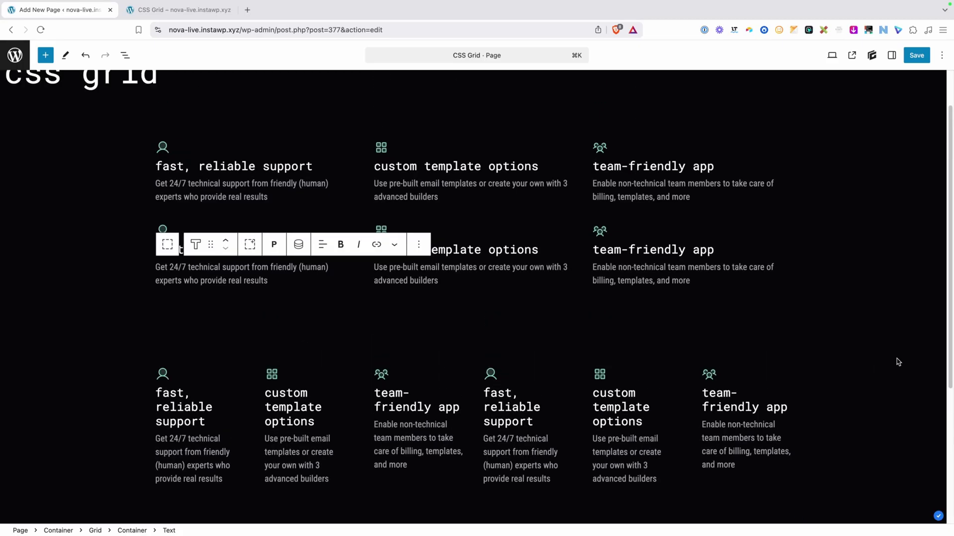
{"action": "left_click", "coordinate": [903, 361]}
{"action": "key", "text": "super+shift+comma"}
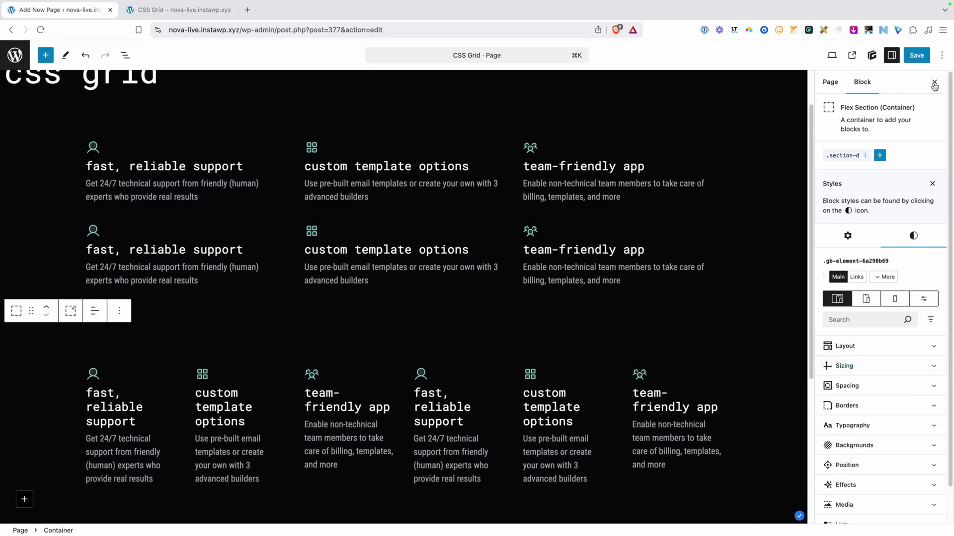
{"action": "key", "text": "super+shift+comma"}
{"action": "left_click", "coordinate": [172, 74]}
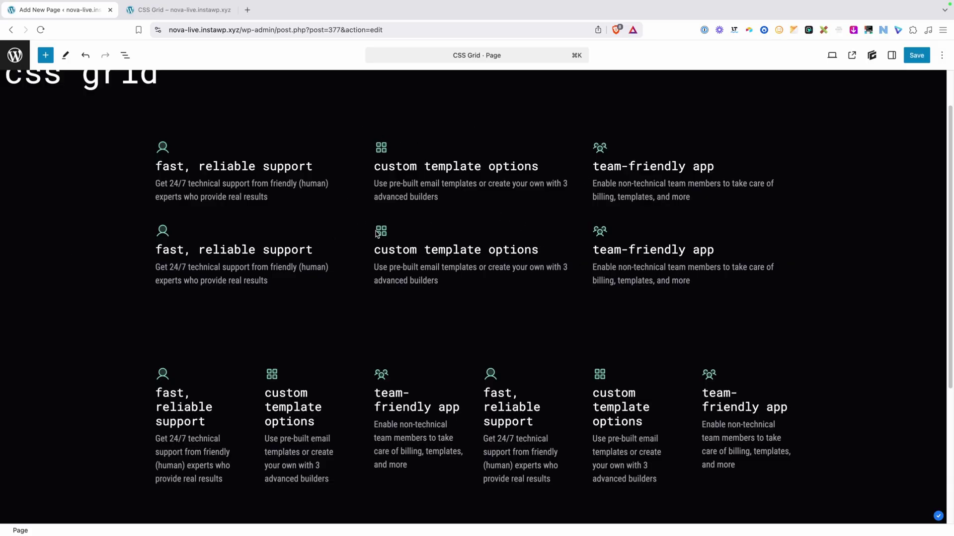
{"action": "scroll", "coordinate": [341, 352], "scroll_direction": "down", "scroll_amount": 1}
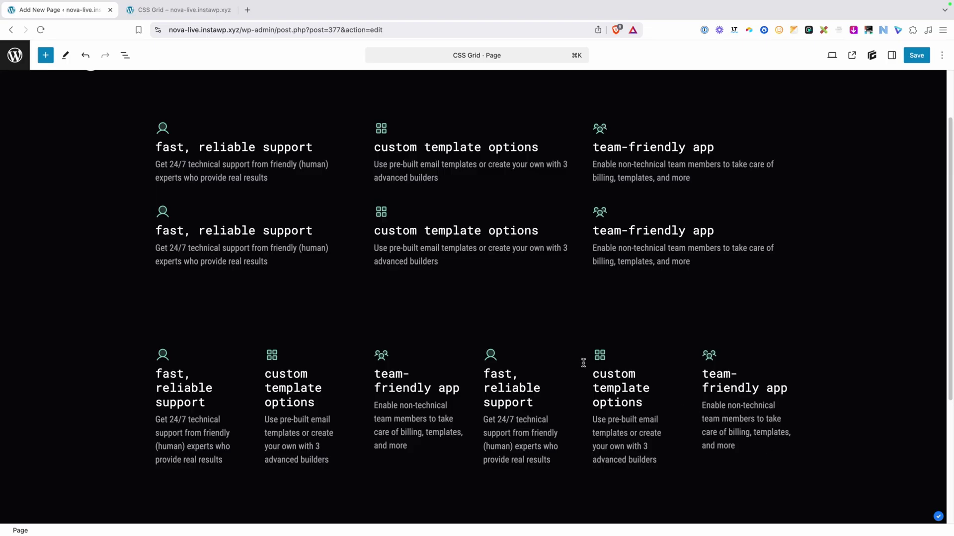
Set the flex wrap of the Flex Section's Wrapper to Wrap.
{"action": "left_click", "coordinate": [125, 55]}
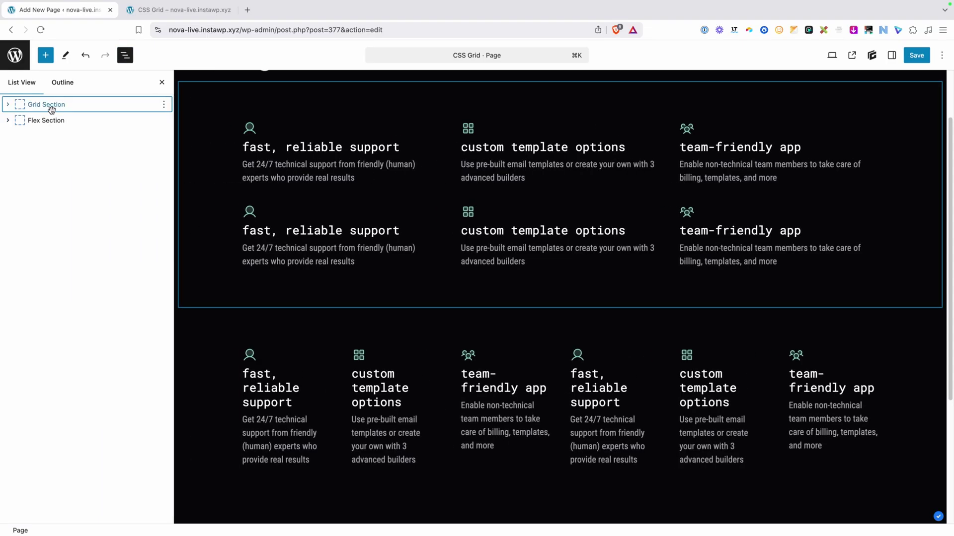
{"action": "left_click", "coordinate": [9, 120]}
{"action": "left_click", "coordinate": [19, 137]}
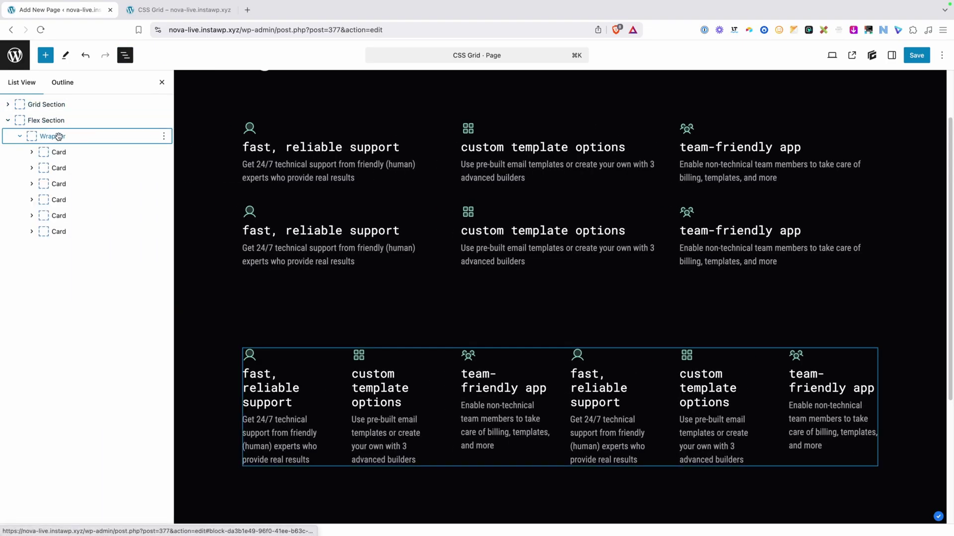
{"action": "left_click", "coordinate": [57, 136]}
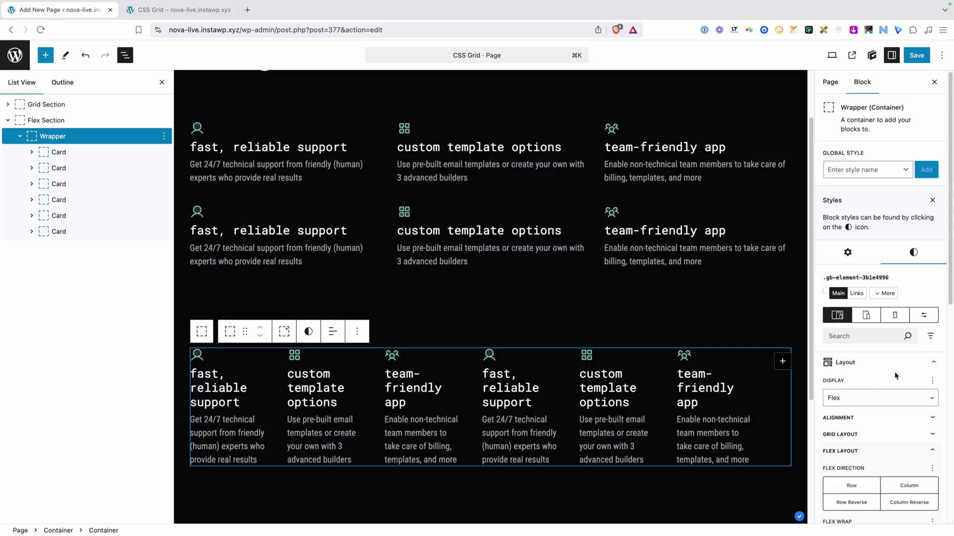
{"action": "scroll", "coordinate": [889, 378], "scroll_direction": "down", "scroll_amount": 6}
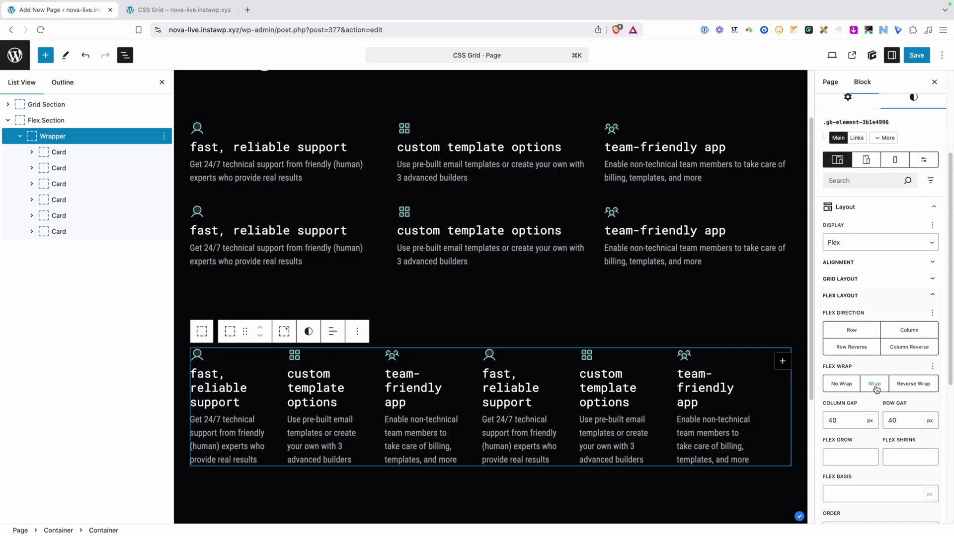
{"action": "left_click", "coordinate": [874, 385]}
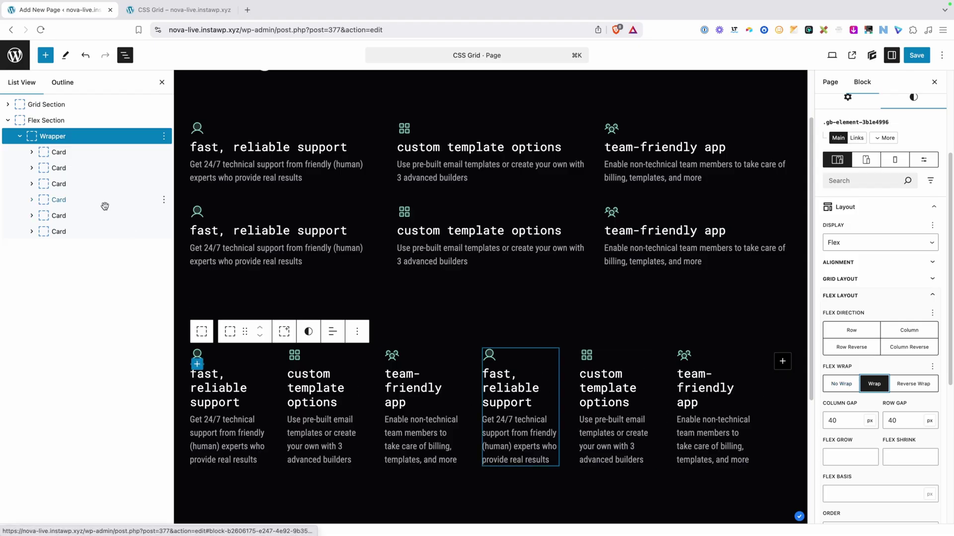
Set the flex basis of all six cards in the Flex Section's Wrapper to 33%.
{"action": "left_click", "coordinate": [86, 151]}
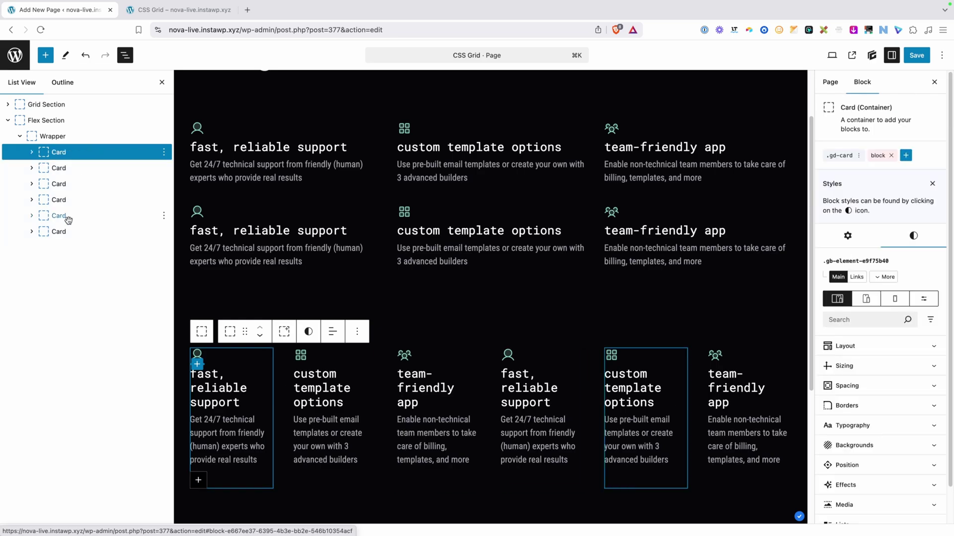
{"action": "left_click", "coordinate": [69, 232], "text": "shift"}
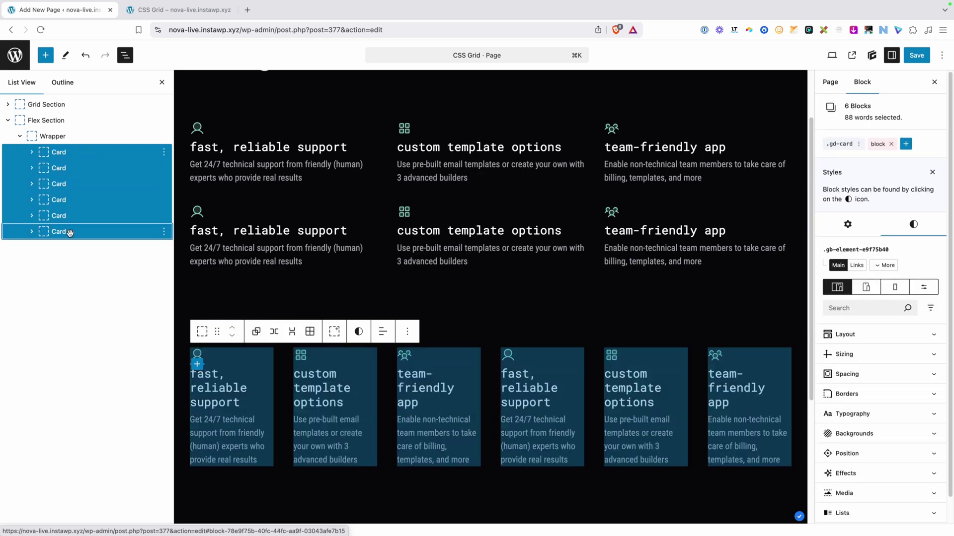
{"action": "left_click", "coordinate": [884, 335]}
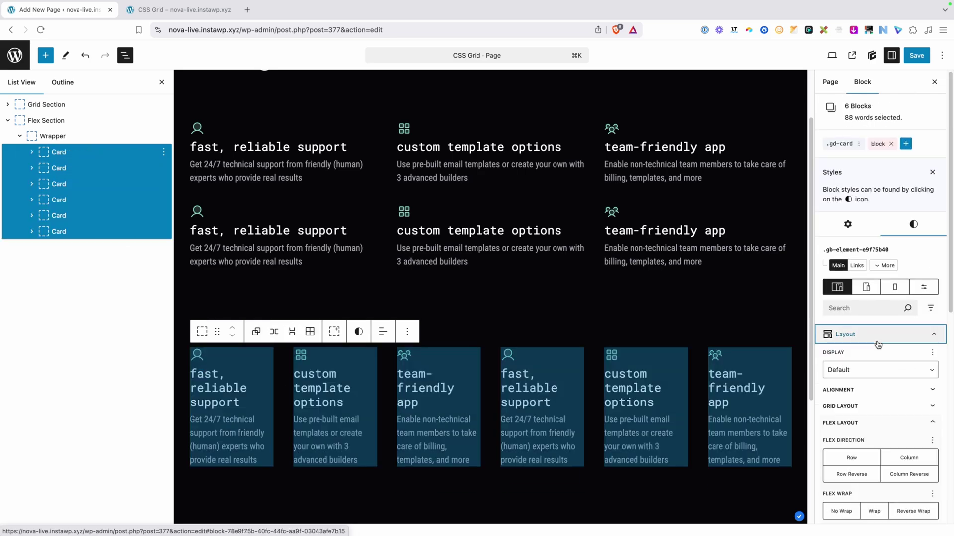
{"action": "scroll", "coordinate": [882, 354], "scroll_direction": "down", "scroll_amount": 3}
{"action": "scroll", "coordinate": [864, 388], "scroll_direction": "down", "scroll_amount": 2}
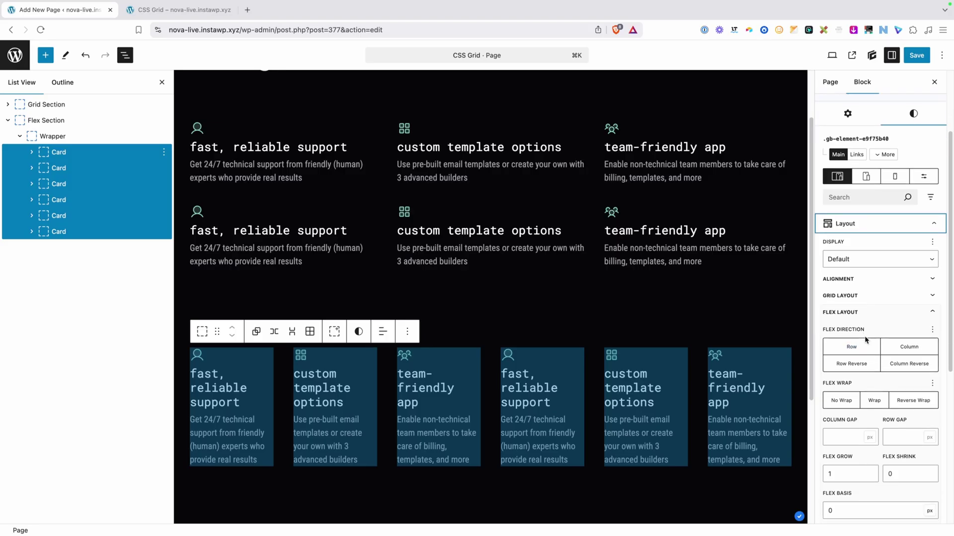
{"action": "scroll", "coordinate": [862, 394], "scroll_direction": "down", "scroll_amount": 2}
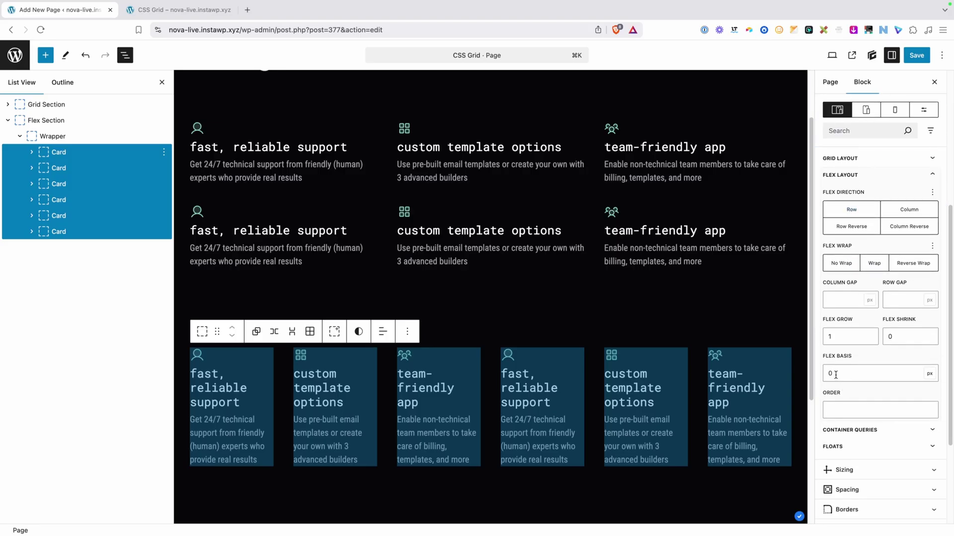
{"action": "left_click", "coordinate": [852, 372]}
{"action": "double_click", "coordinate": [848, 375]}
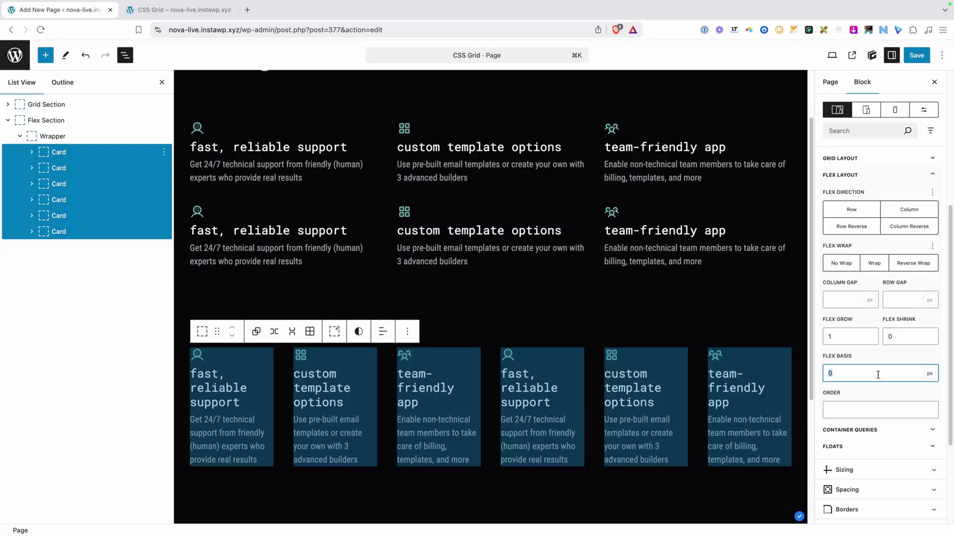
{"action": "left_click", "coordinate": [928, 374]}
{"action": "left_click", "coordinate": [907, 399]}
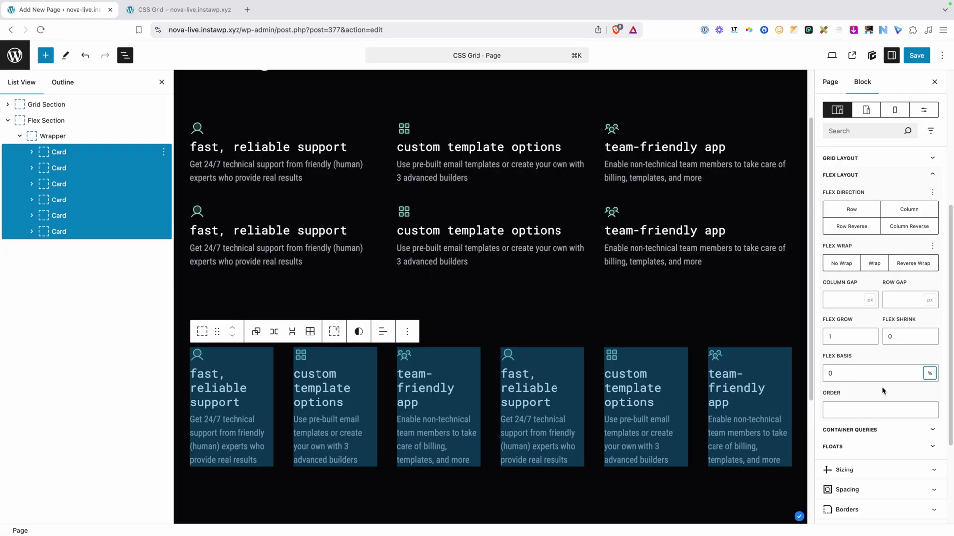
{"action": "left_click", "coordinate": [876, 376]}
{"action": "type", "text": "33"}
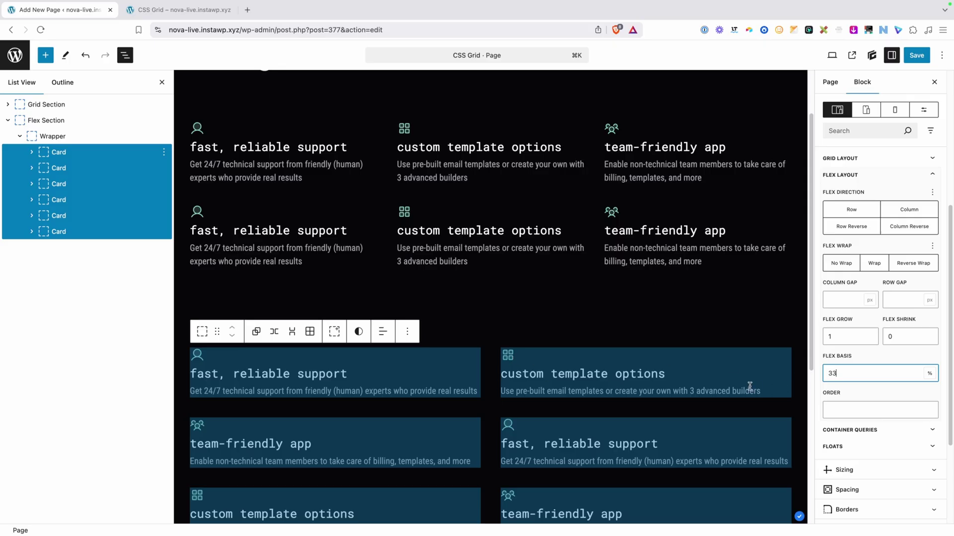
Try a flex basis of 30% on the six selected flex cards.
{"action": "left_click", "coordinate": [869, 373]}
{"action": "key", "text": "BackSpace"}
{"action": "type", "text": "1"}
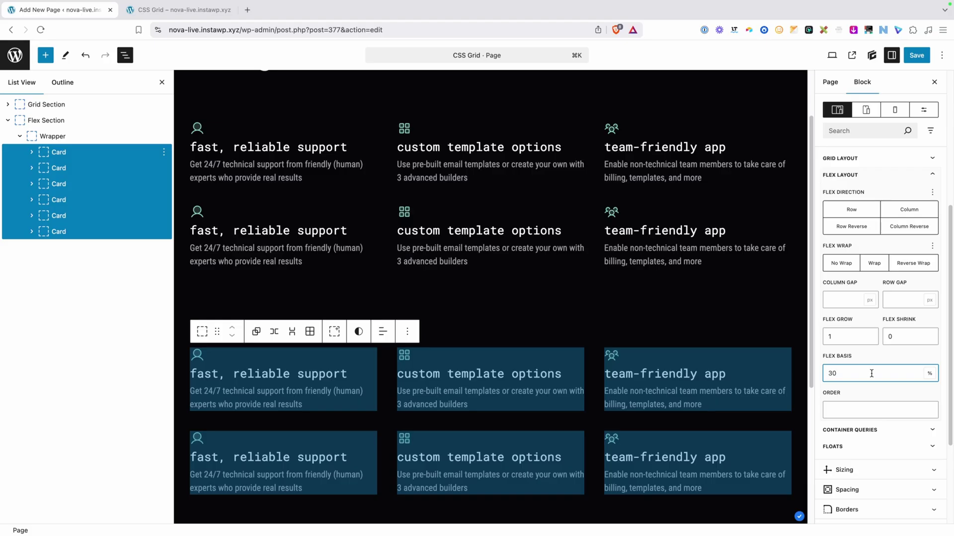
Try stepping the flex basis of the six flex cards up to 47%.
{"action": "key", "text": "BackSpace"}
{"action": "type", "text": "3"}
{"action": "key", "text": "Up"}
{"action": "key", "text": "Up"}
{"action": "key", "text": "Up"}
{"action": "key", "text": "Up"}
{"action": "key", "text": "Up"}
{"action": "key", "text": "Up"}
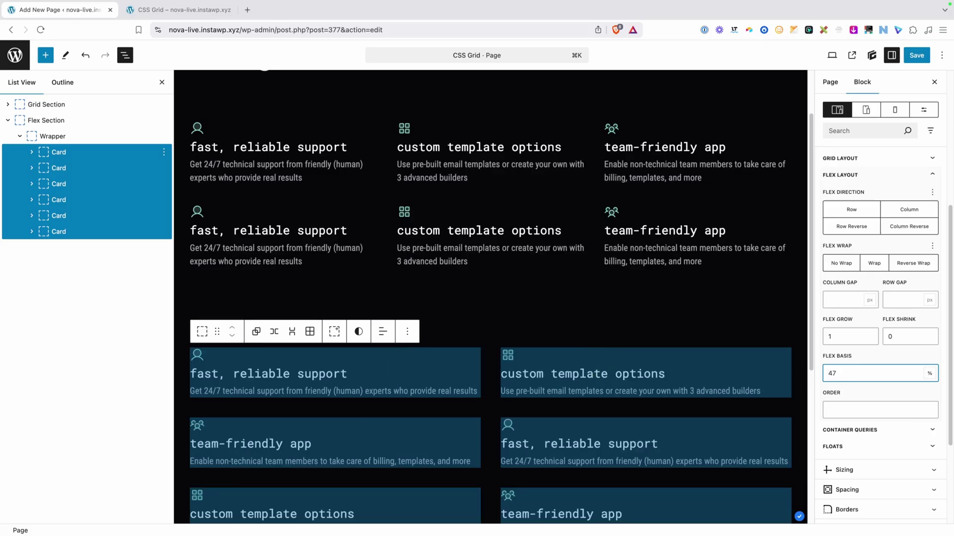
Set the flex basis of the six flex cards to 20% and review how their rows fill.
{"action": "left_click_drag", "start_coordinate": [872, 374], "coordinate": [811, 371]}
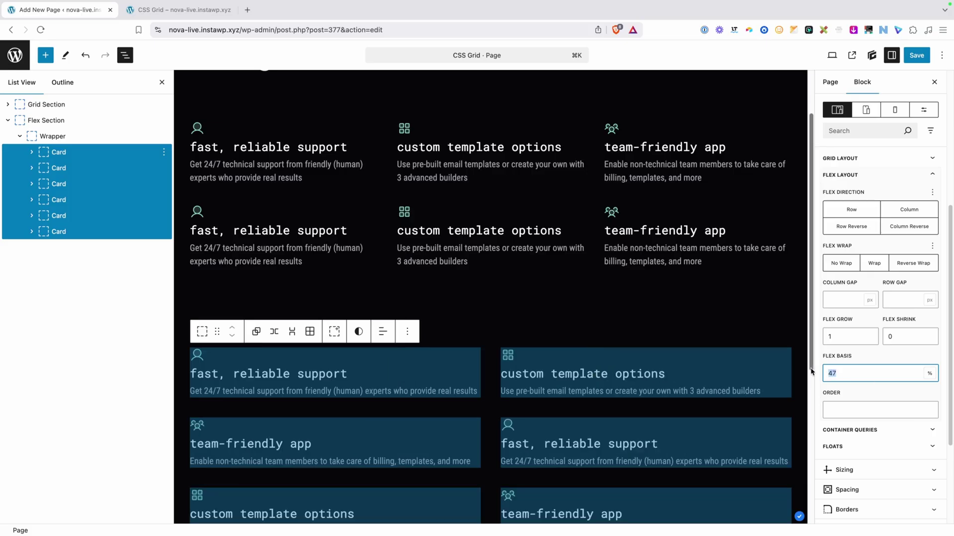
{"action": "type", "text": "20"}
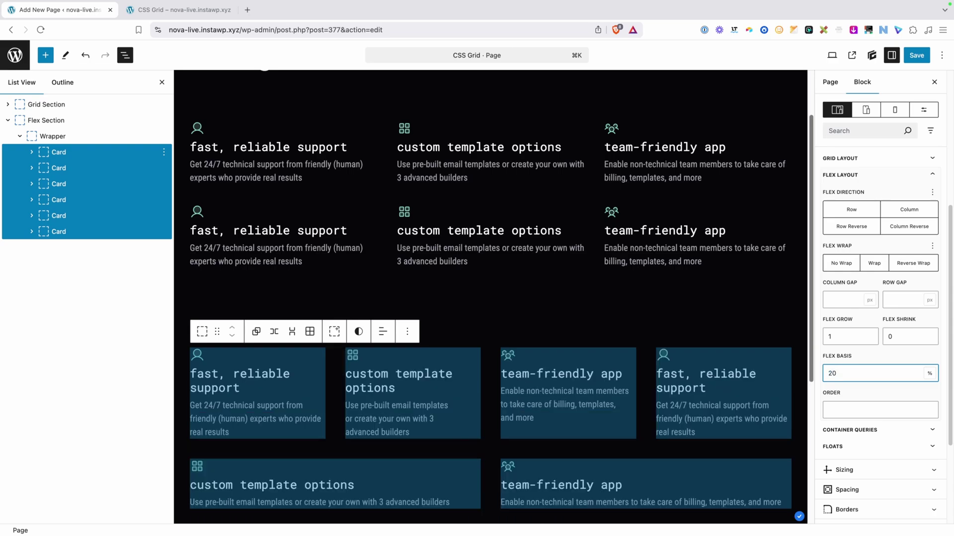
{"action": "scroll", "coordinate": [457, 446], "scroll_direction": "down", "scroll_amount": 3}
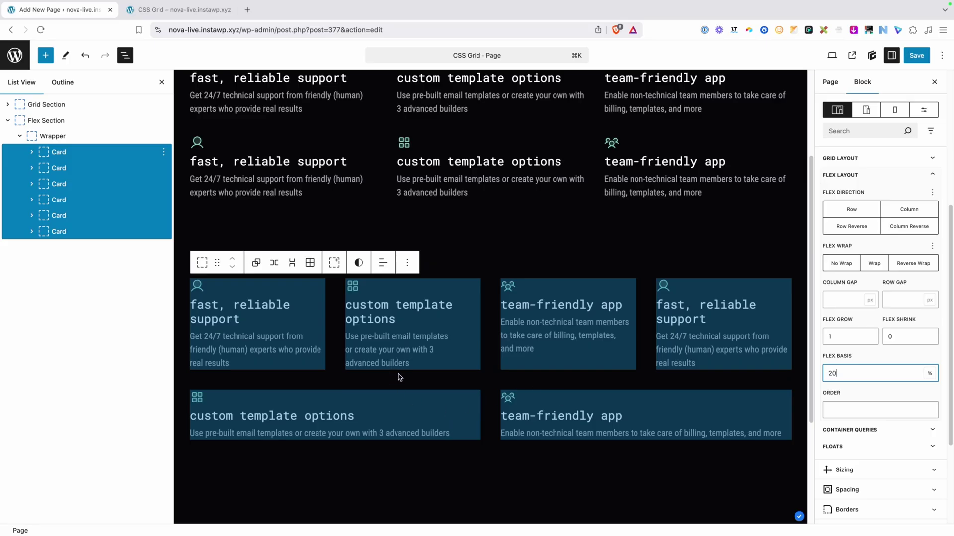
{"action": "scroll", "coordinate": [233, 206], "scroll_direction": "up", "scroll_amount": 3}
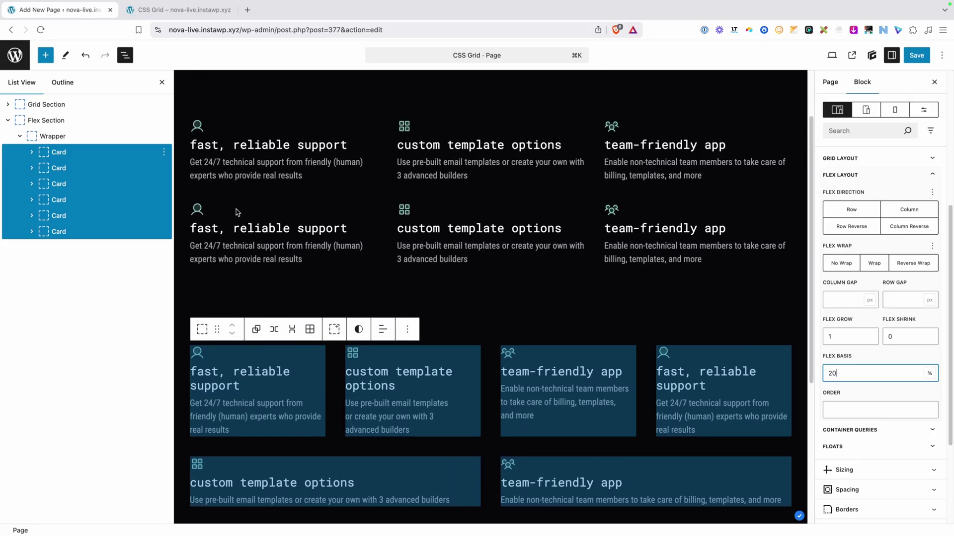
Set the grid template columns of the Grid Section's Wrapper to repeat(2, minmax(0, 1fr)).
{"action": "left_click", "coordinate": [13, 109]}
{"action": "left_click", "coordinate": [25, 122]}
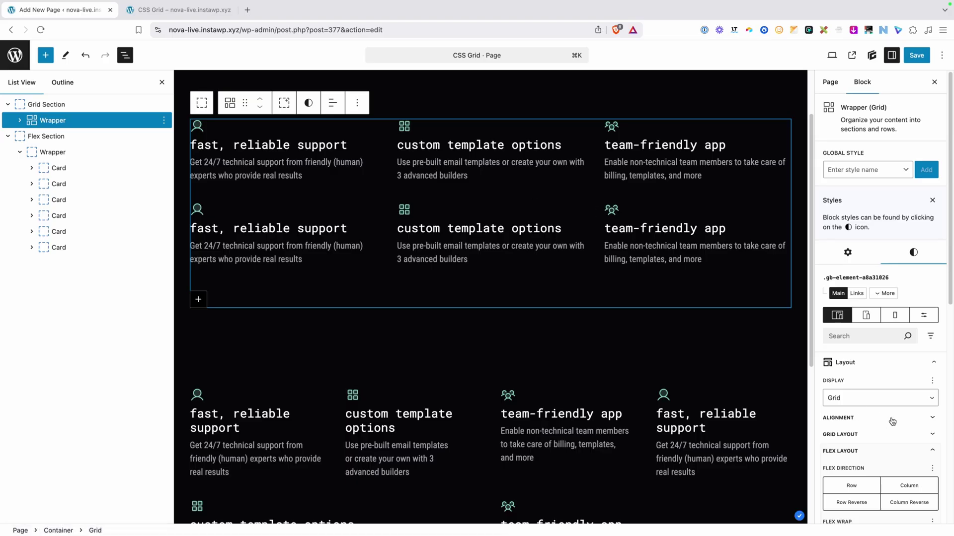
{"action": "scroll", "coordinate": [903, 431], "scroll_direction": "down", "scroll_amount": 1}
{"action": "left_click", "coordinate": [851, 412]}
{"action": "scroll", "coordinate": [852, 420], "scroll_direction": "down", "scroll_amount": 1}
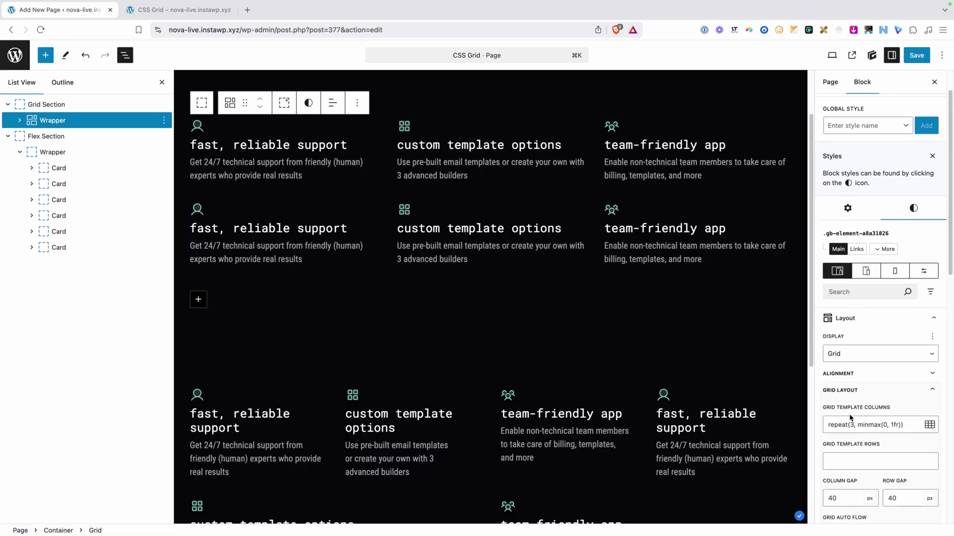
{"action": "left_click", "coordinate": [851, 425]}
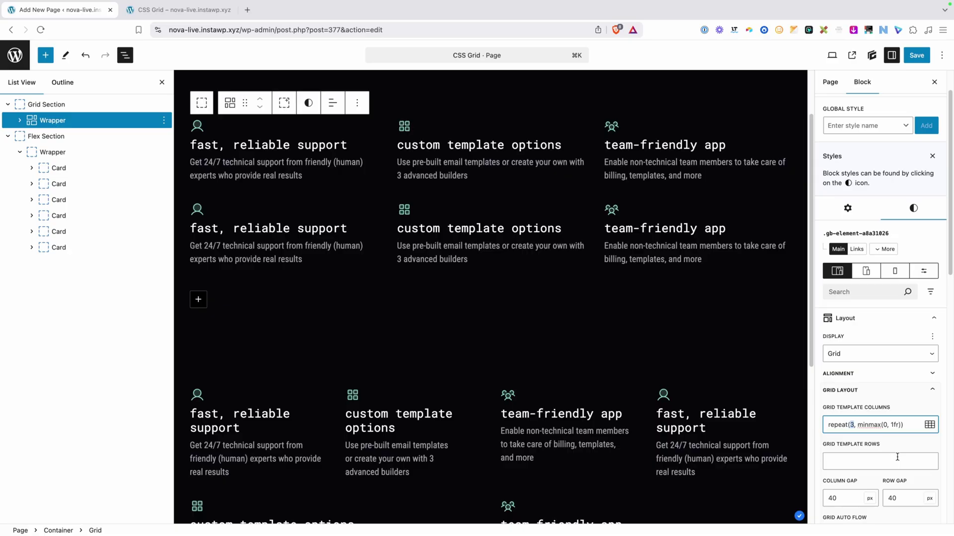
{"action": "key", "text": "BackSpace"}
{"action": "type", "text": "2"}
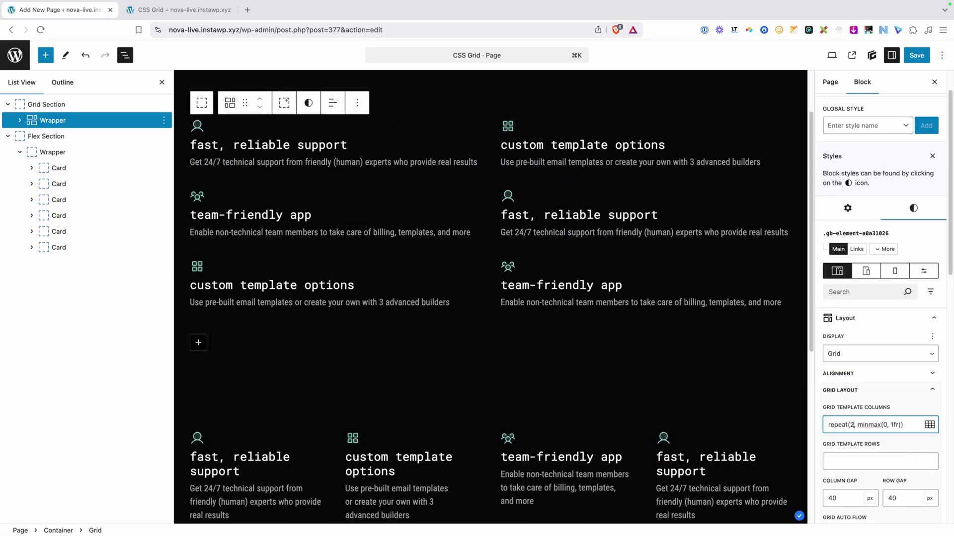
Change the Wrapper's grid template columns to repeat(4, minmax(0, 1fr)) and compare the last rows of the grid and flex sections.
{"action": "key", "text": "BackSpace"}
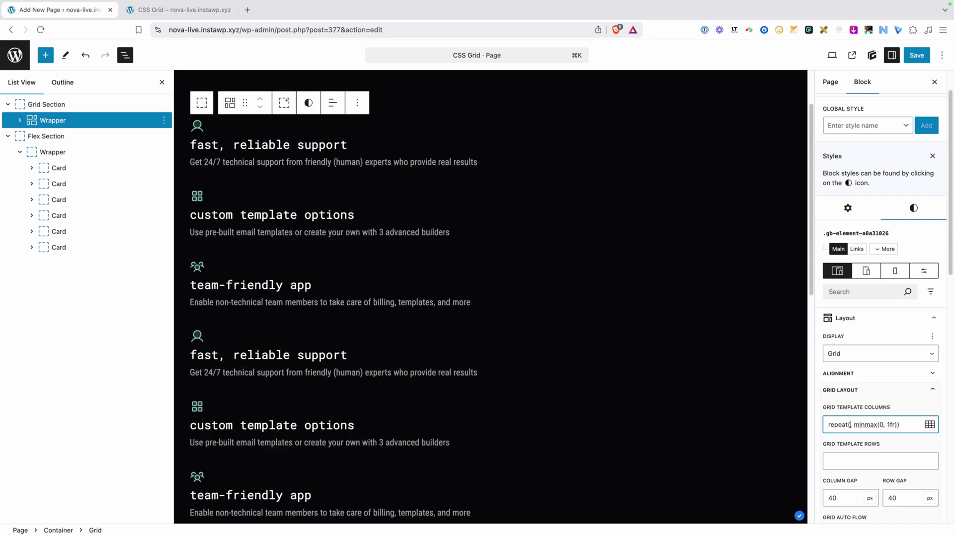
{"action": "type", "text": "4"}
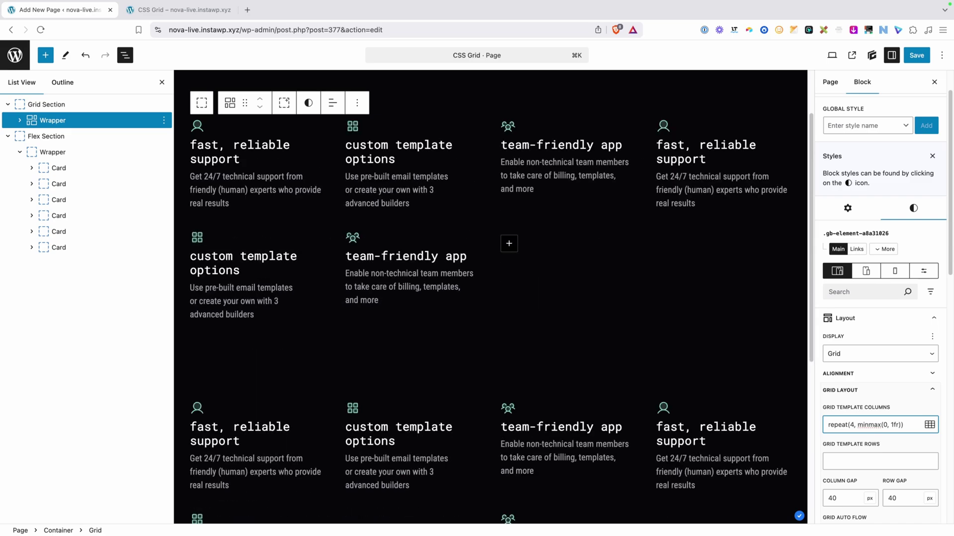
{"action": "scroll", "coordinate": [564, 400], "scroll_direction": "down", "scroll_amount": 4}
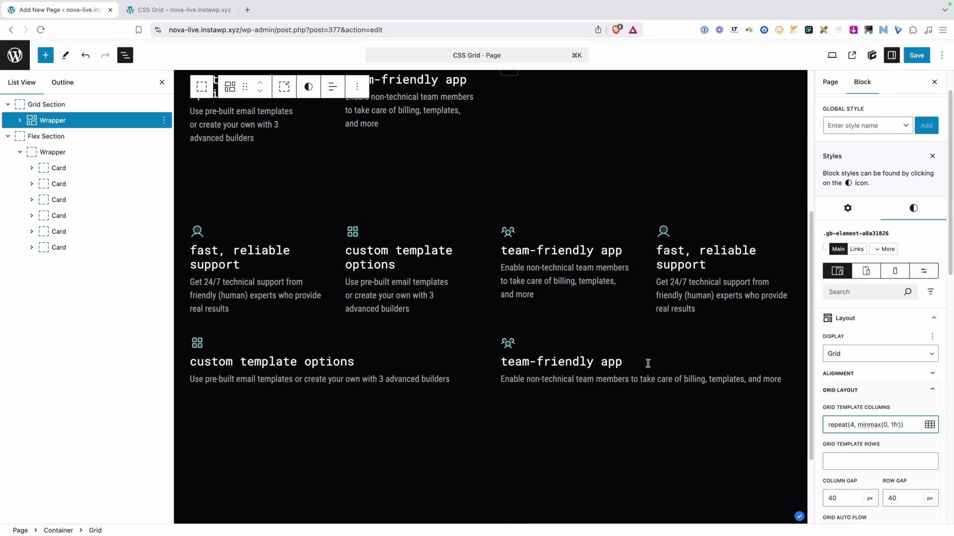
{"action": "scroll", "coordinate": [495, 381], "scroll_direction": "up", "scroll_amount": 1}
{"action": "scroll", "coordinate": [495, 382], "scroll_direction": "up", "scroll_amount": 1}
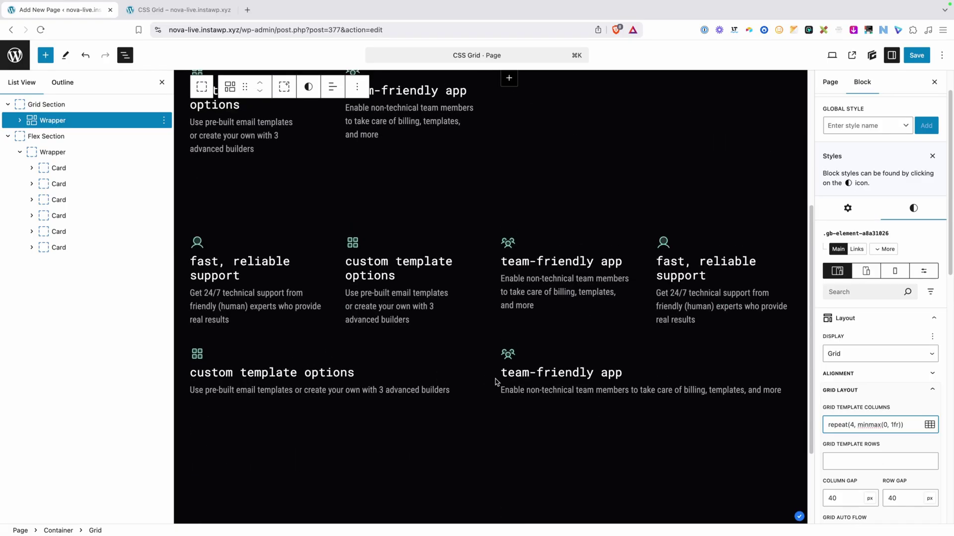
{"action": "scroll", "coordinate": [494, 380], "scroll_direction": "up", "scroll_amount": 1}
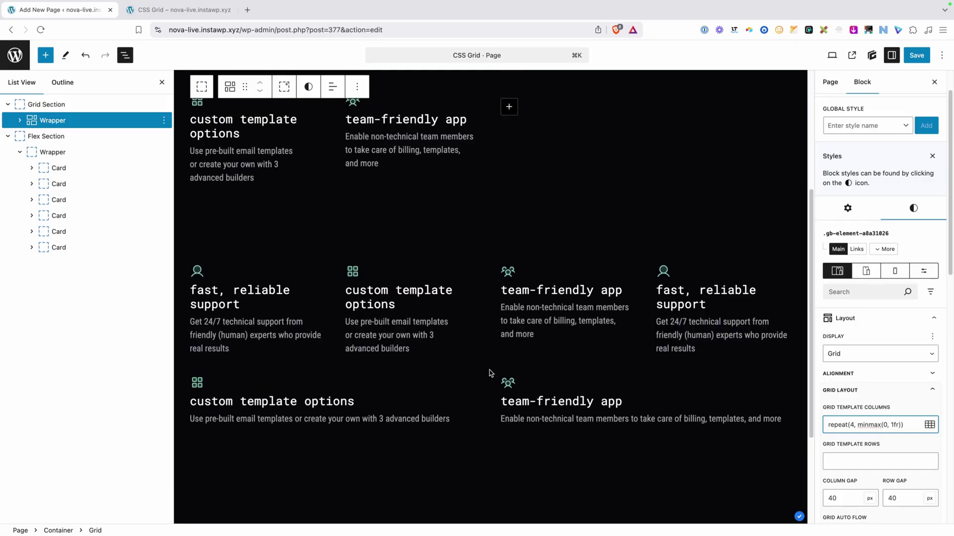
{"action": "scroll", "coordinate": [490, 374], "scroll_direction": "up", "scroll_amount": 5}
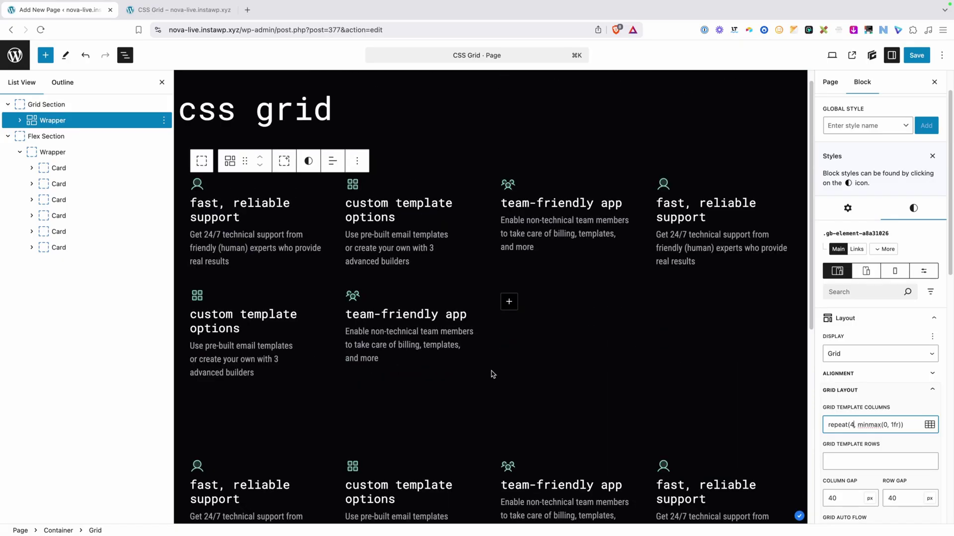
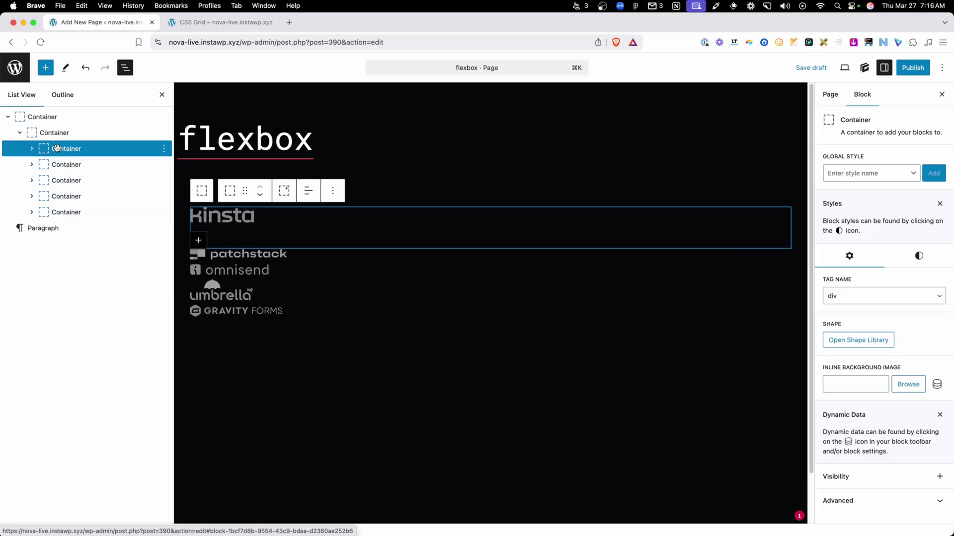
On the flexbox page, set the display of the inner container holding the five logo containers to Flex.
{"action": "left_click", "coordinate": [32, 149]}
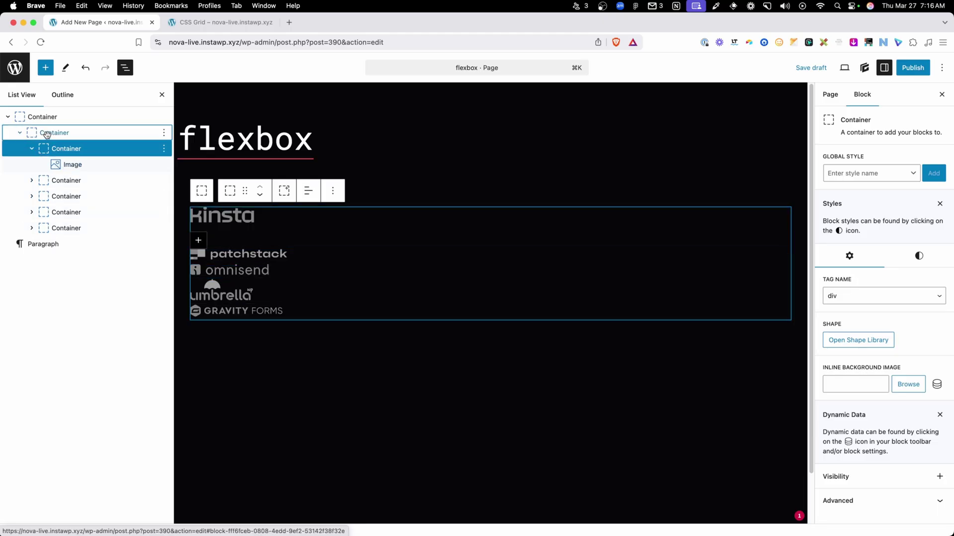
{"action": "left_click", "coordinate": [47, 133]}
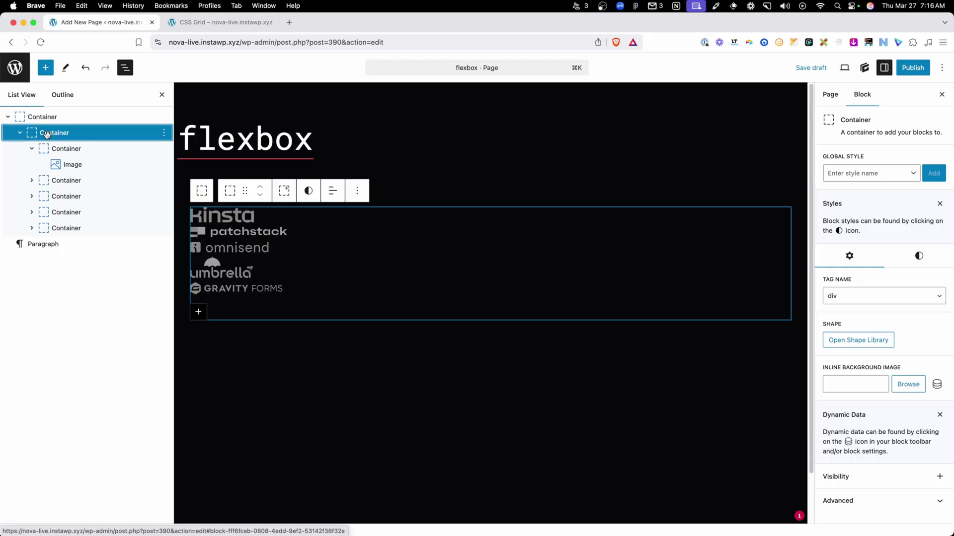
{"action": "left_click", "coordinate": [920, 254]}
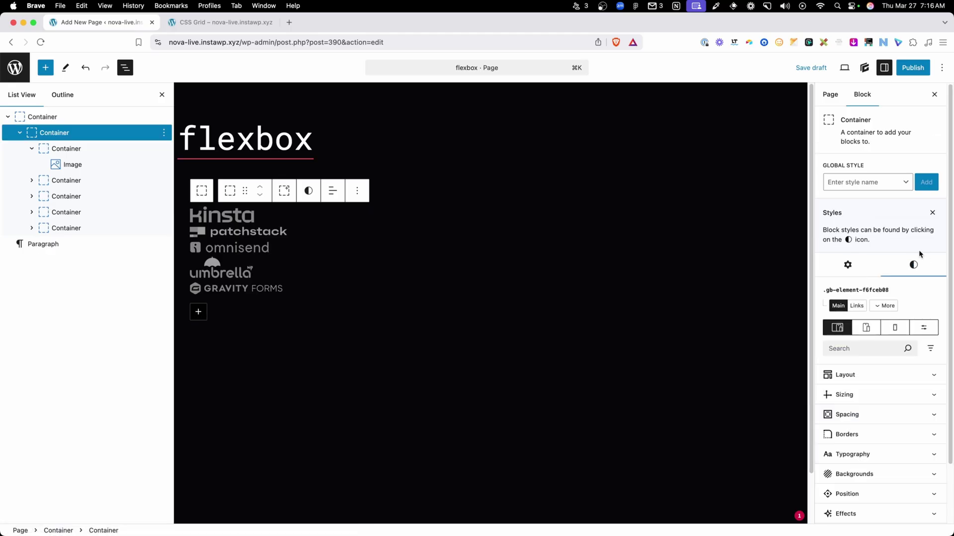
{"action": "left_click", "coordinate": [861, 381]}
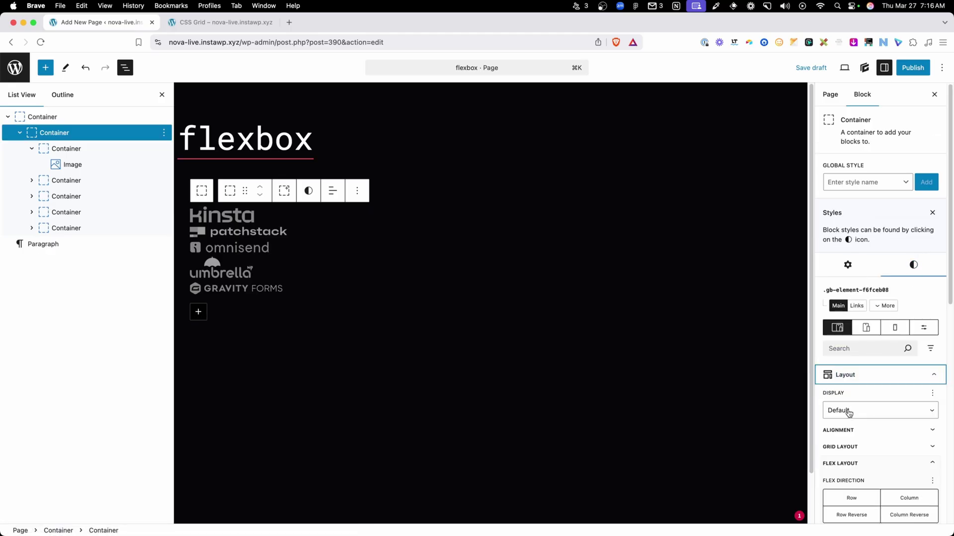
{"action": "left_click", "coordinate": [839, 410]}
{"action": "left_click", "coordinate": [850, 443]}
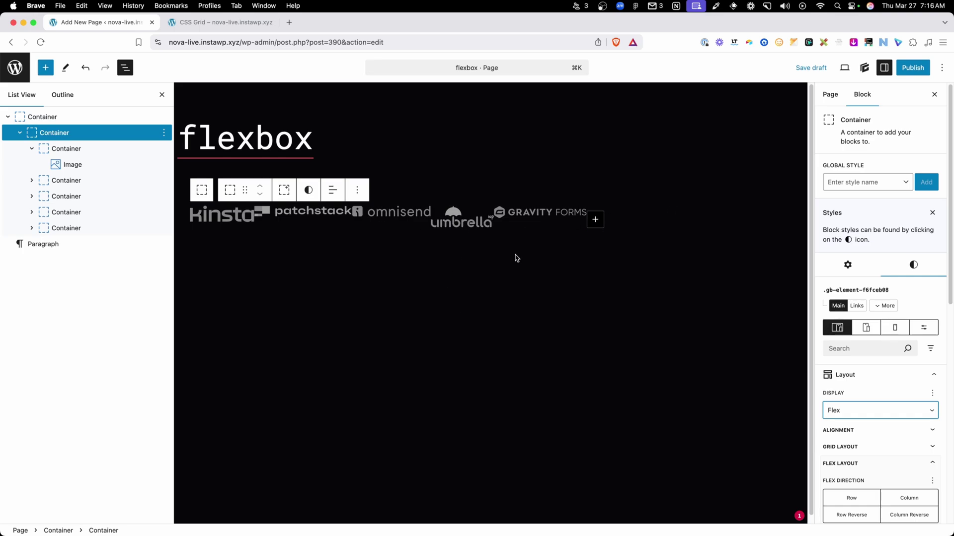
Align the logo container's items to the center, justify its content with space between, and deselect it to view the row.
{"action": "scroll", "coordinate": [517, 259], "scroll_direction": "down", "scroll_amount": 1}
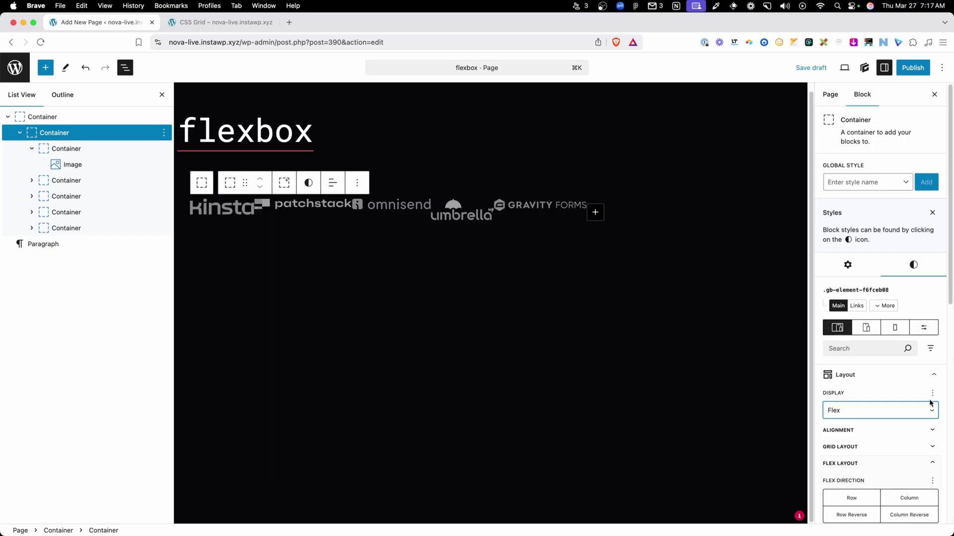
{"action": "scroll", "coordinate": [874, 347], "scroll_direction": "down", "scroll_amount": 5}
{"action": "left_click", "coordinate": [846, 255]}
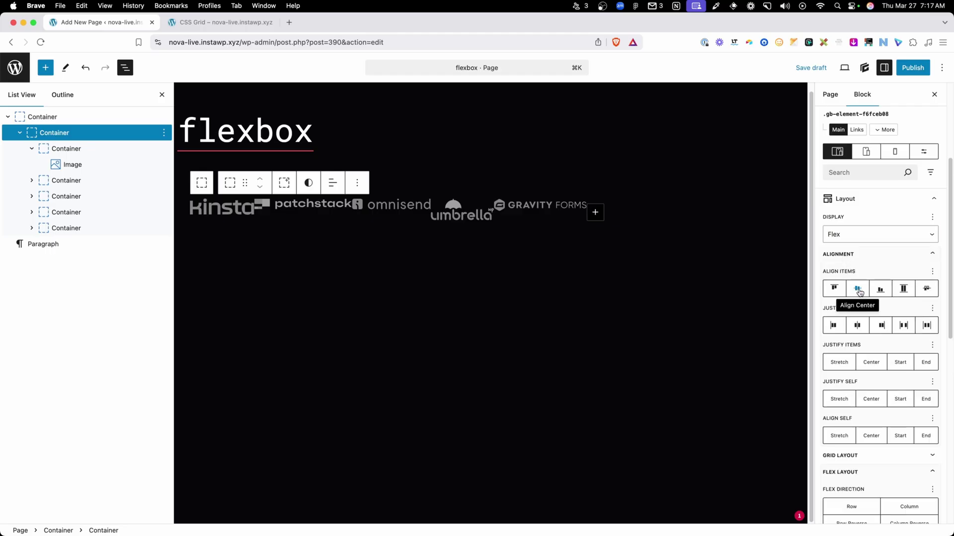
{"action": "left_click", "coordinate": [860, 292]}
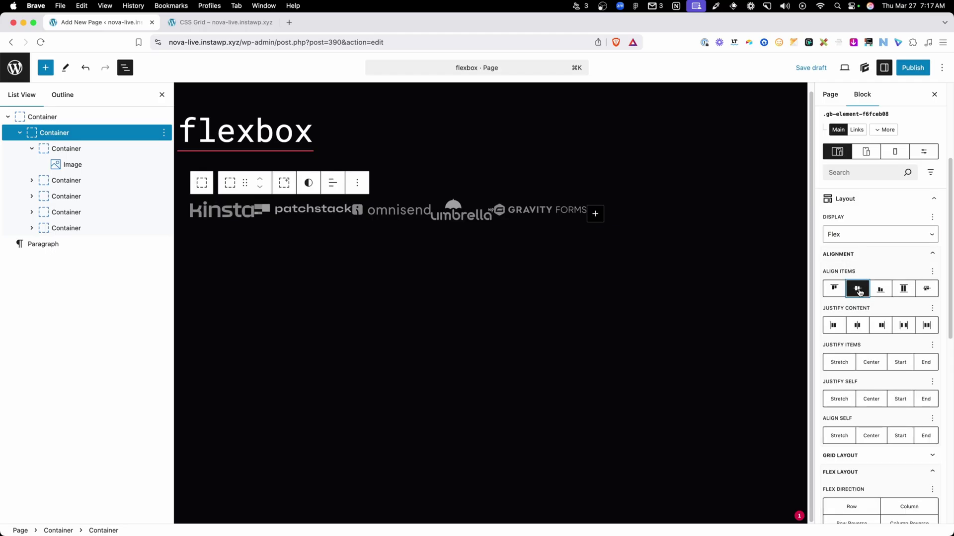
{"action": "key", "text": "super+s"}
{"action": "left_click", "coordinate": [901, 325]}
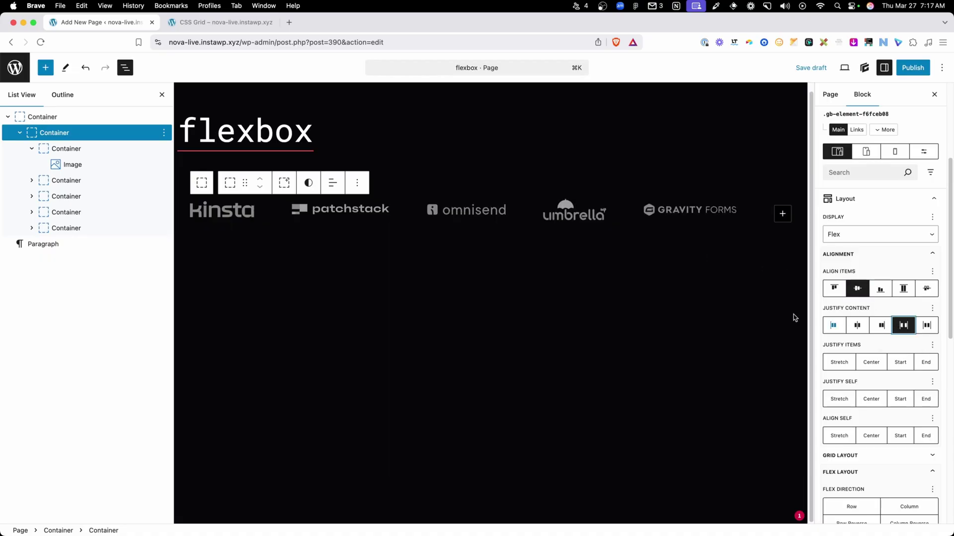
{"action": "left_click", "coordinate": [538, 316]}
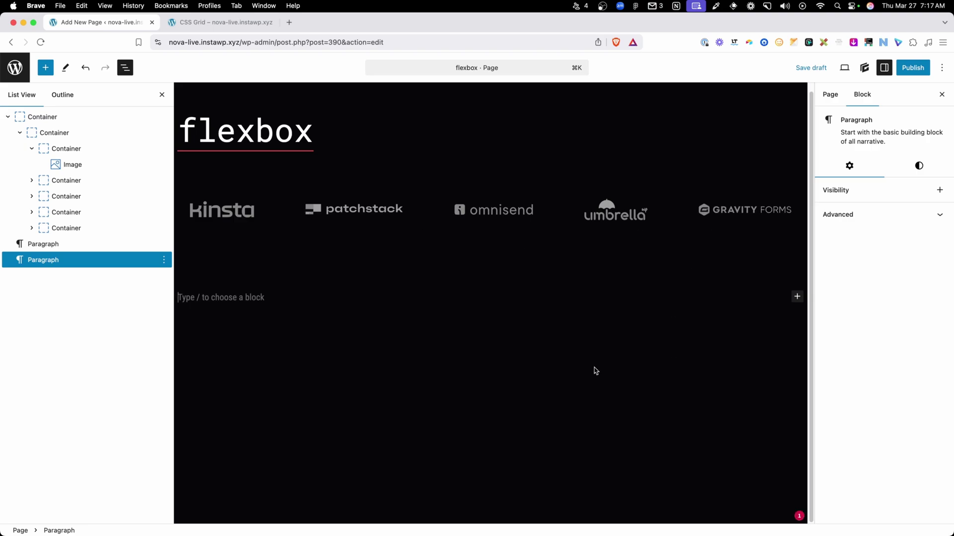
Duplicate the Gravity Forms logo container at the end of the flex row and delete the empty paragraphs below the section.
{"action": "key", "text": "Up"}
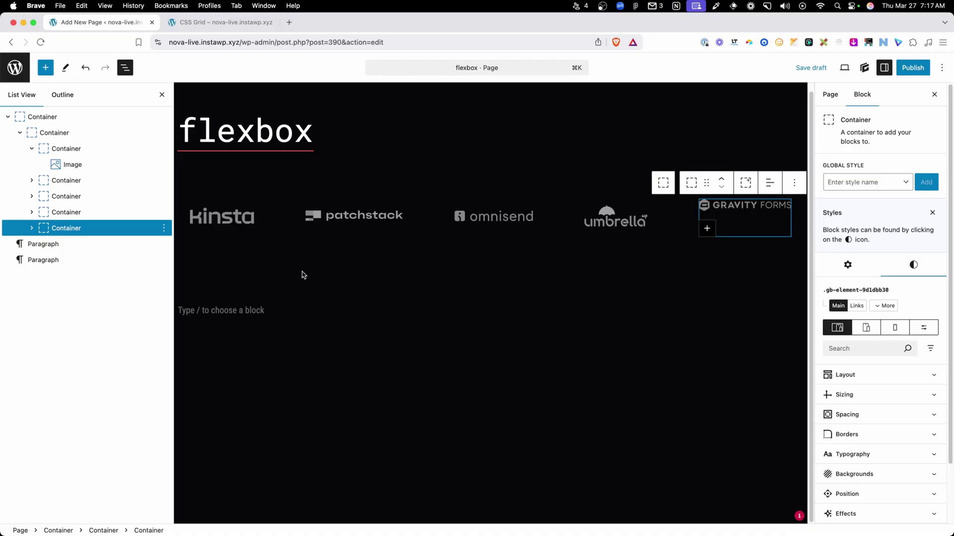
{"action": "key", "text": "super+shift+d"}
{"action": "left_click", "coordinate": [357, 283]}
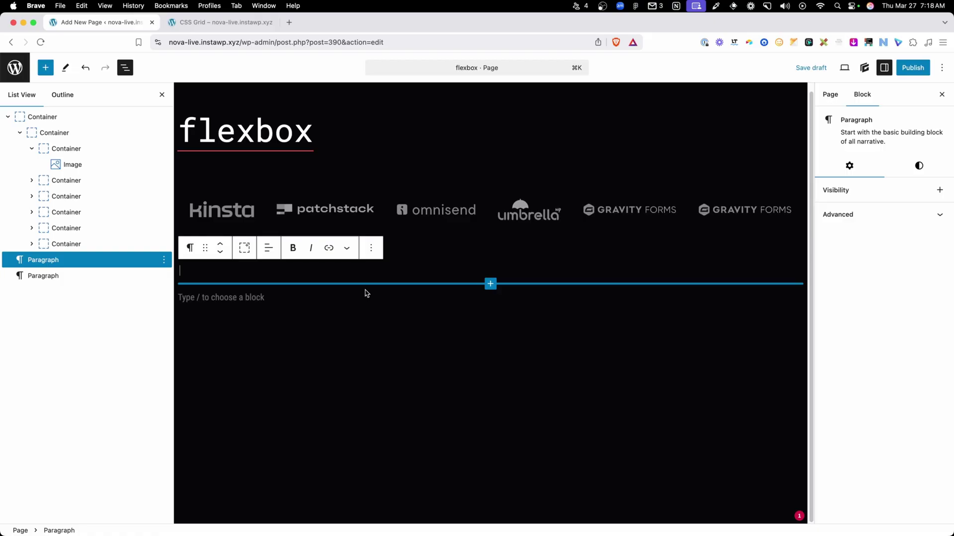
{"action": "key", "text": "BackSpace"}
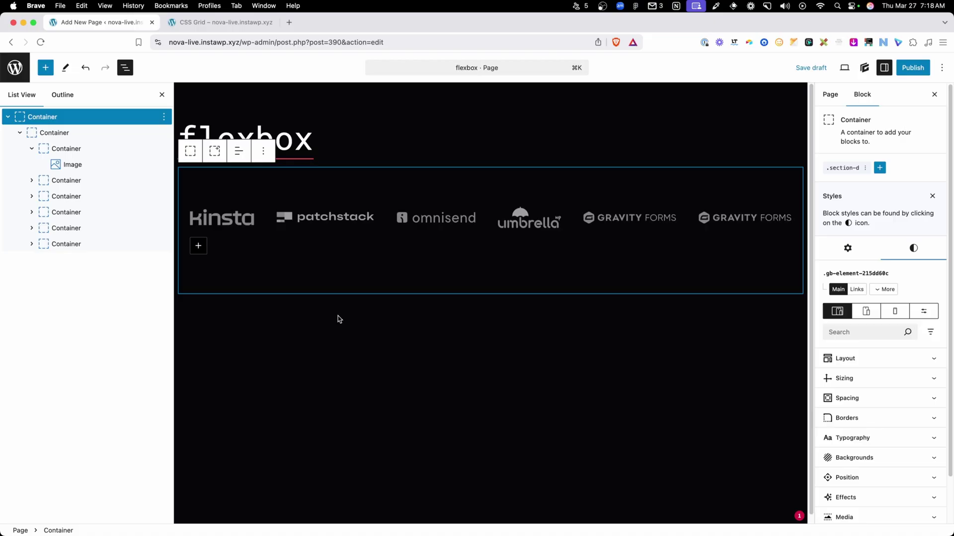
Duplicate the logo section, then clear align items and justify content on the copy's inner container and set its display to Default.
{"action": "key", "text": "super+shift+d"}
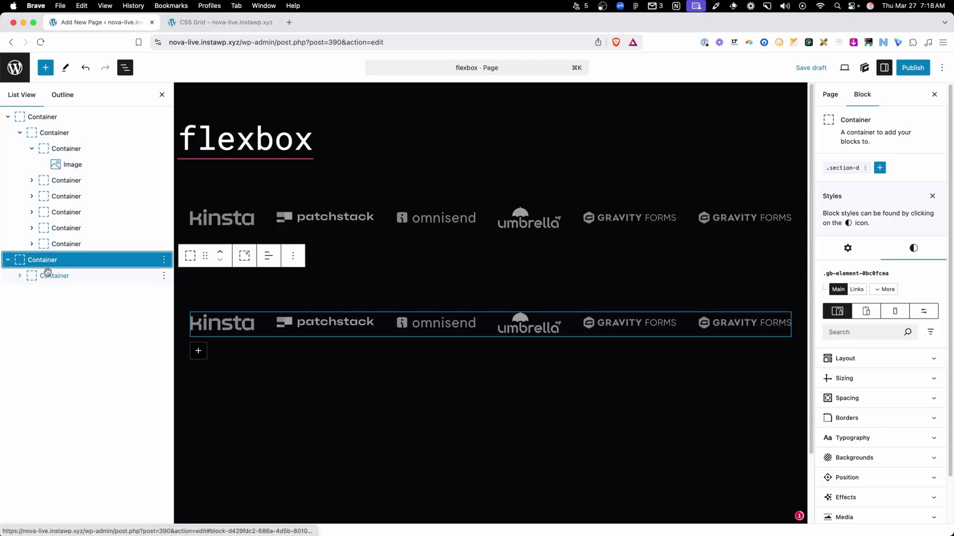
{"action": "left_click", "coordinate": [47, 273]}
{"action": "left_click", "coordinate": [869, 374]}
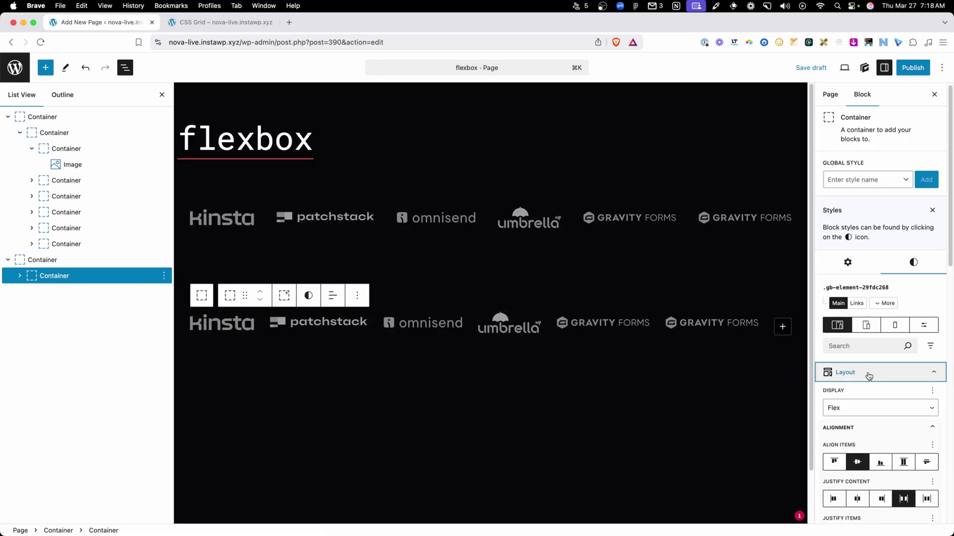
{"action": "scroll", "coordinate": [868, 375], "scroll_direction": "down", "scroll_amount": 5}
{"action": "left_click", "coordinate": [857, 287]}
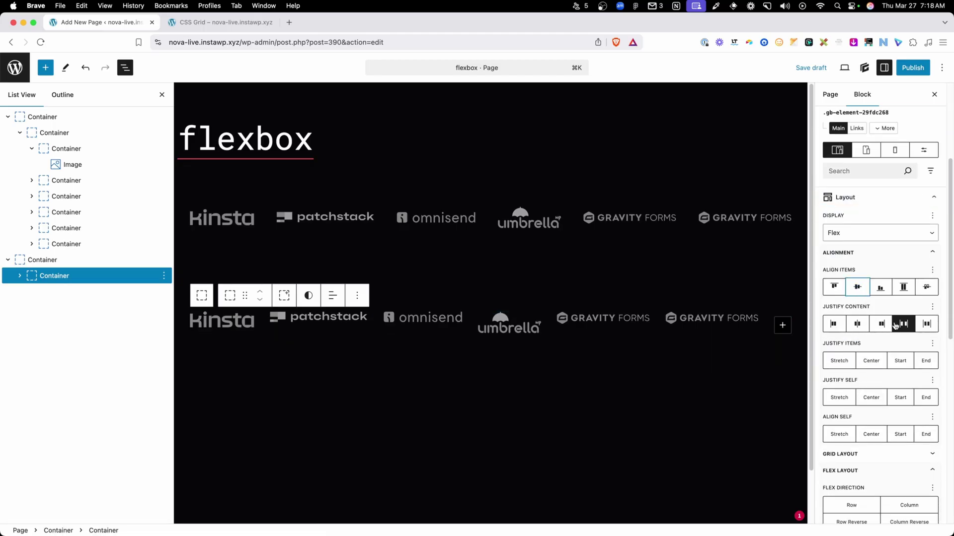
{"action": "left_click", "coordinate": [895, 325]}
{"action": "left_click", "coordinate": [842, 234]}
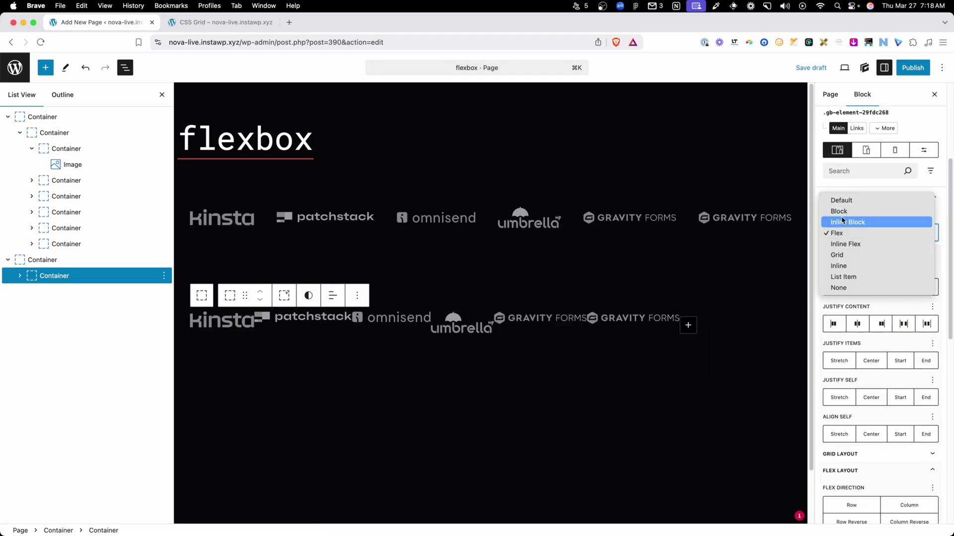
{"action": "left_click", "coordinate": [841, 201]}
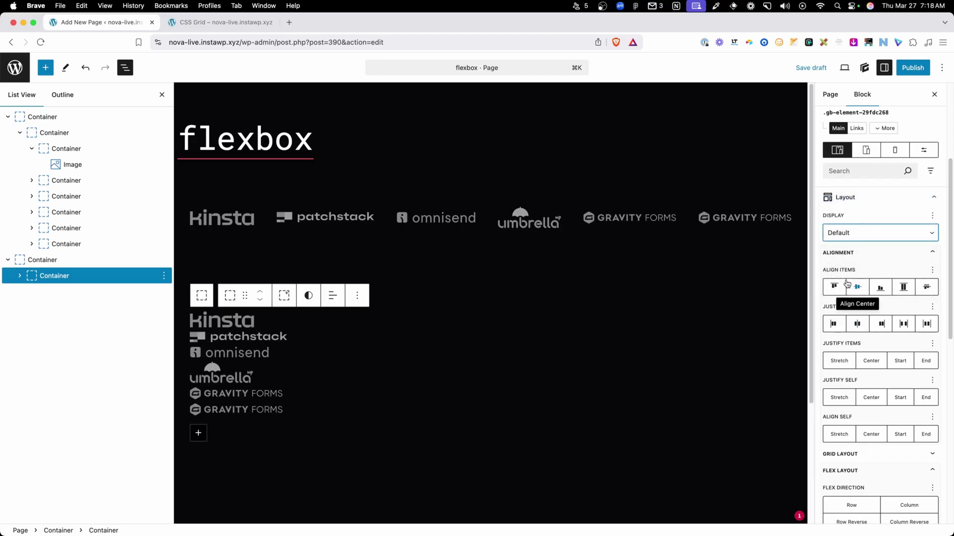
Delete the extra Gravity Forms logo container from the duplicated section.
{"action": "left_click", "coordinate": [222, 412]}
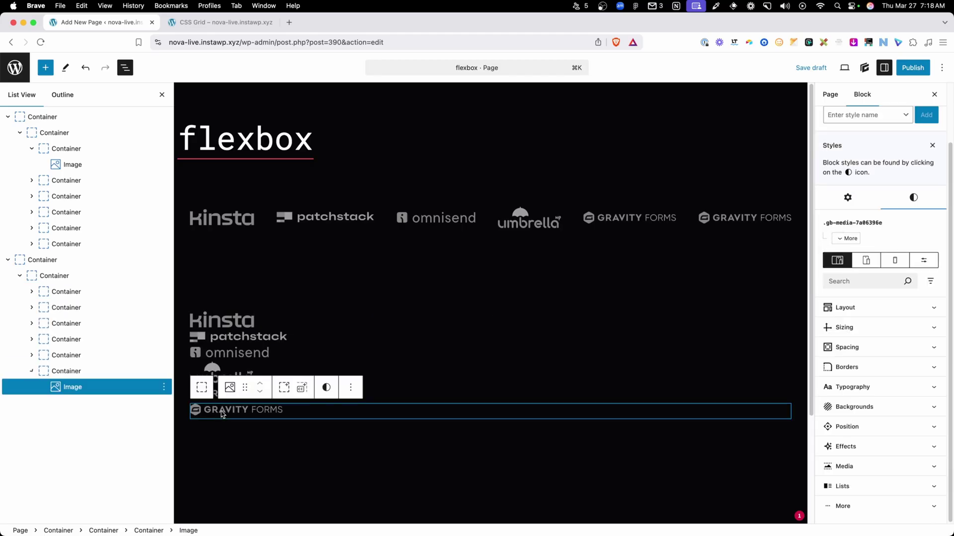
{"action": "left_click", "coordinate": [208, 395]}
{"action": "left_click", "coordinate": [58, 370]}
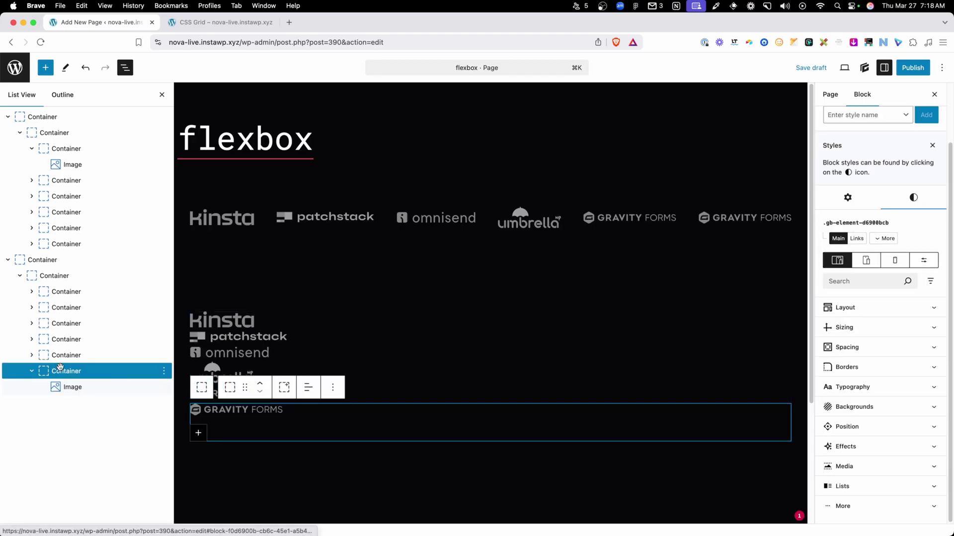
{"action": "key", "text": "BackSpace"}
Set the second section's inner container to Grid display with template columns repeat(5, minmax(0, 1fr)), and deselect it to view the row.
{"action": "left_click", "coordinate": [81, 275]}
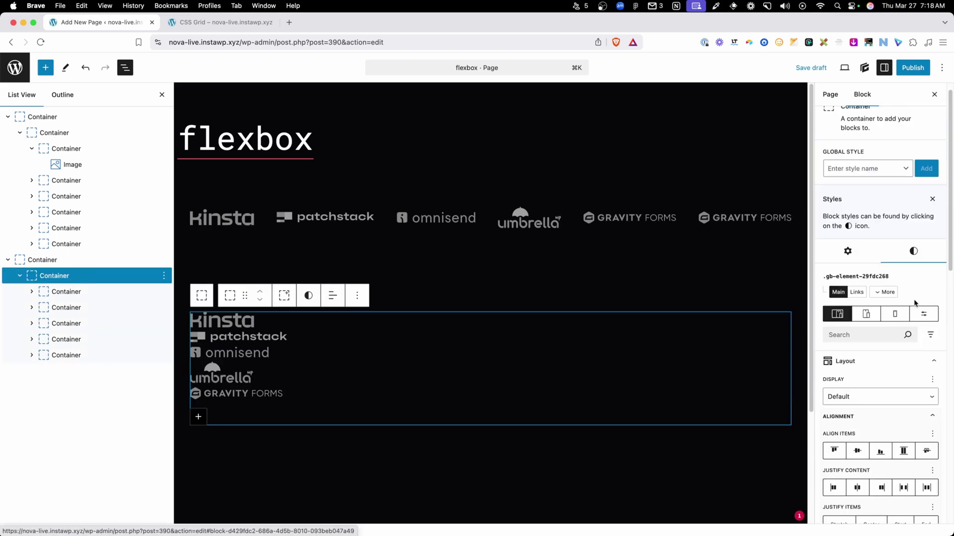
{"action": "scroll", "coordinate": [857, 382], "scroll_direction": "down", "scroll_amount": 4}
{"action": "left_click", "coordinate": [847, 217]}
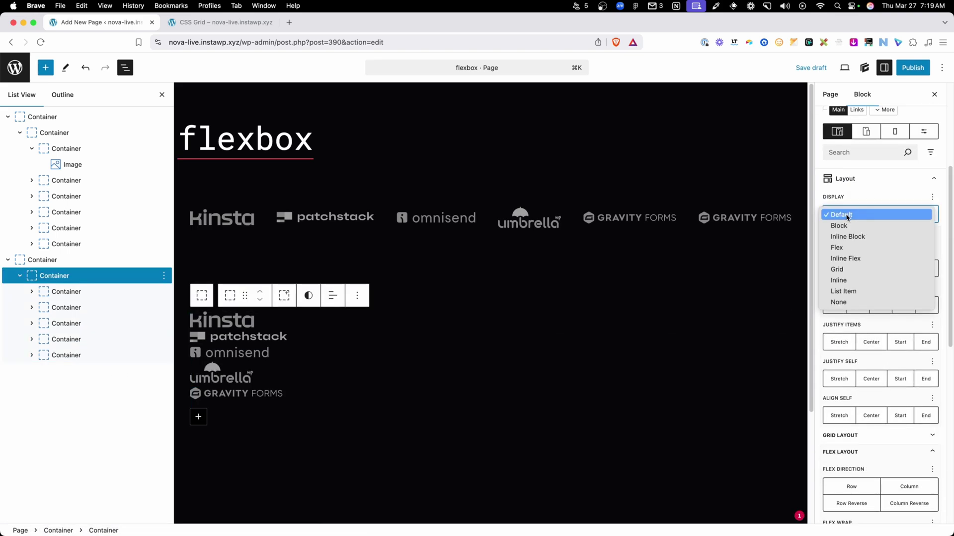
{"action": "left_click", "coordinate": [843, 271]}
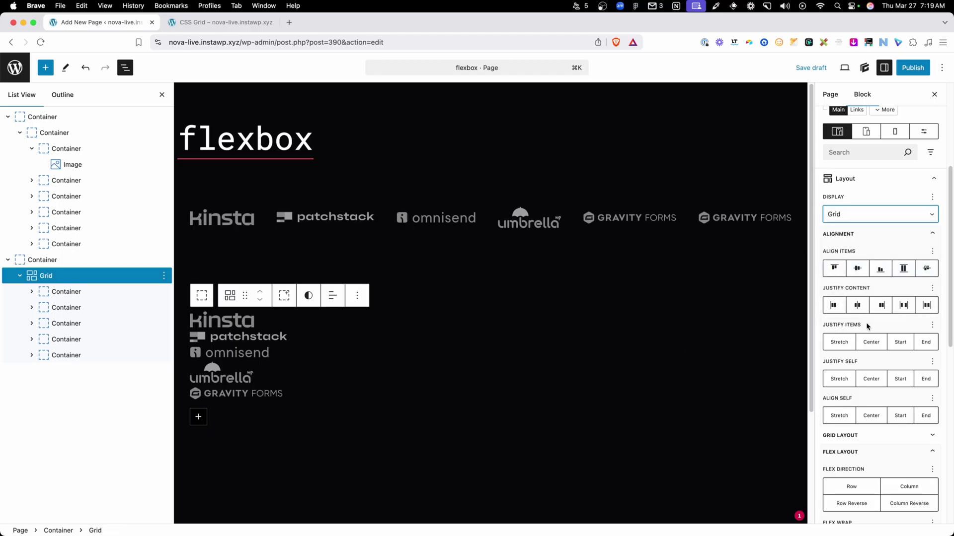
{"action": "left_click", "coordinate": [839, 233]}
{"action": "left_click", "coordinate": [840, 253]}
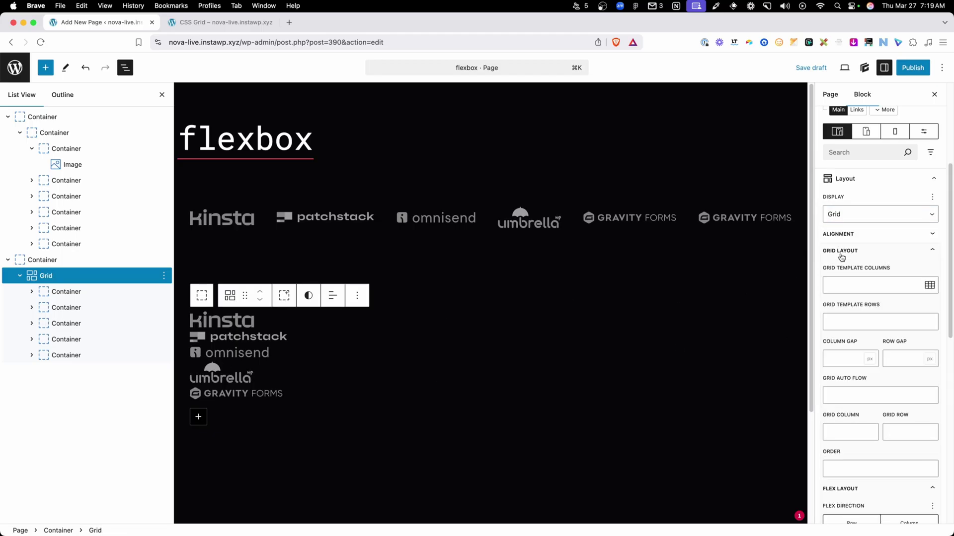
{"action": "left_click", "coordinate": [929, 285]}
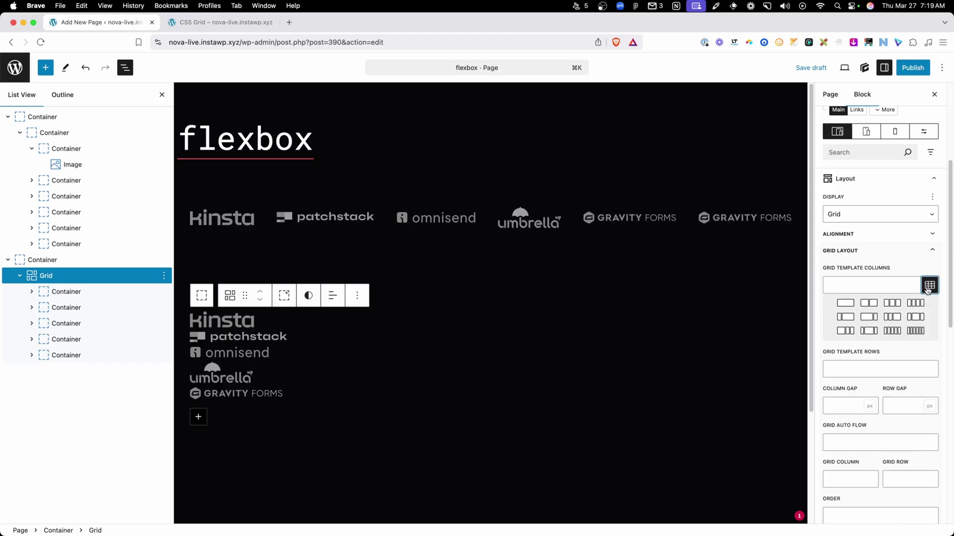
{"action": "left_click", "coordinate": [893, 334]}
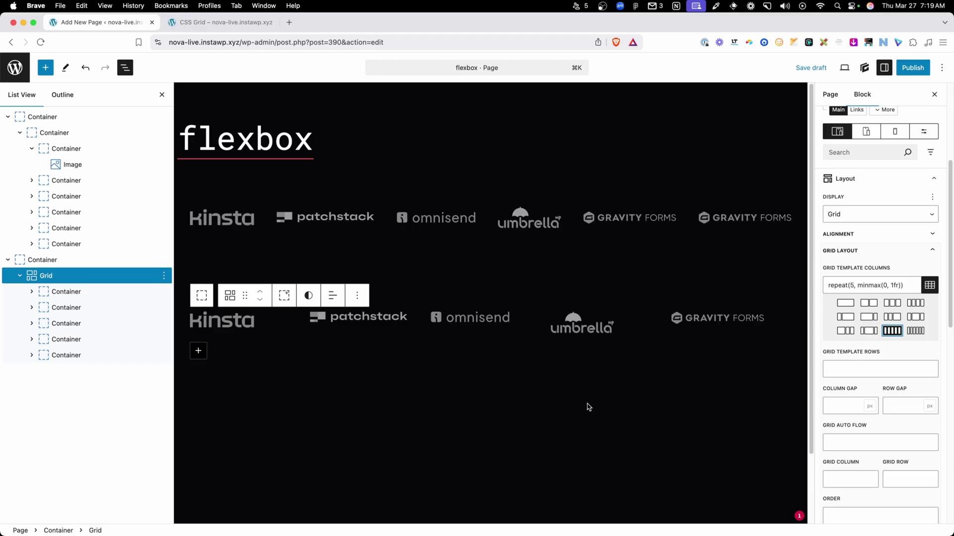
{"action": "left_click", "coordinate": [484, 441]}
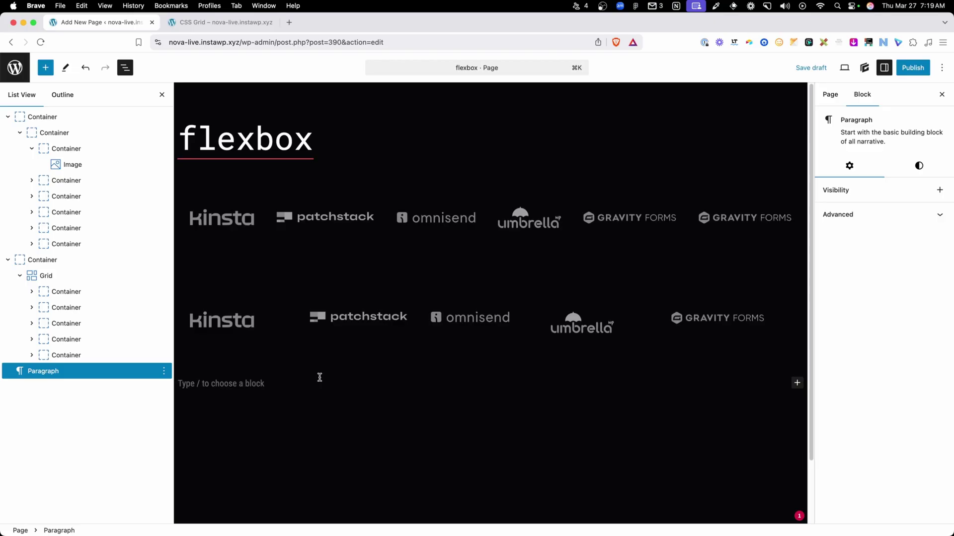
Center the text alignment of all five logo containers in the grid and deselect them.
{"action": "left_click", "coordinate": [293, 358]}
{"action": "left_click", "coordinate": [66, 291]}
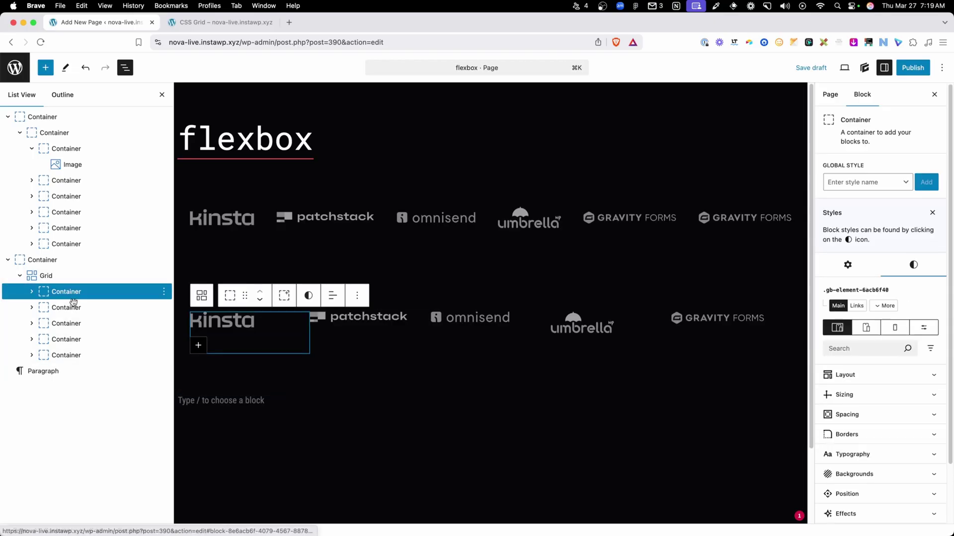
{"action": "left_click", "coordinate": [66, 356], "text": "shift"}
{"action": "left_click", "coordinate": [382, 296]}
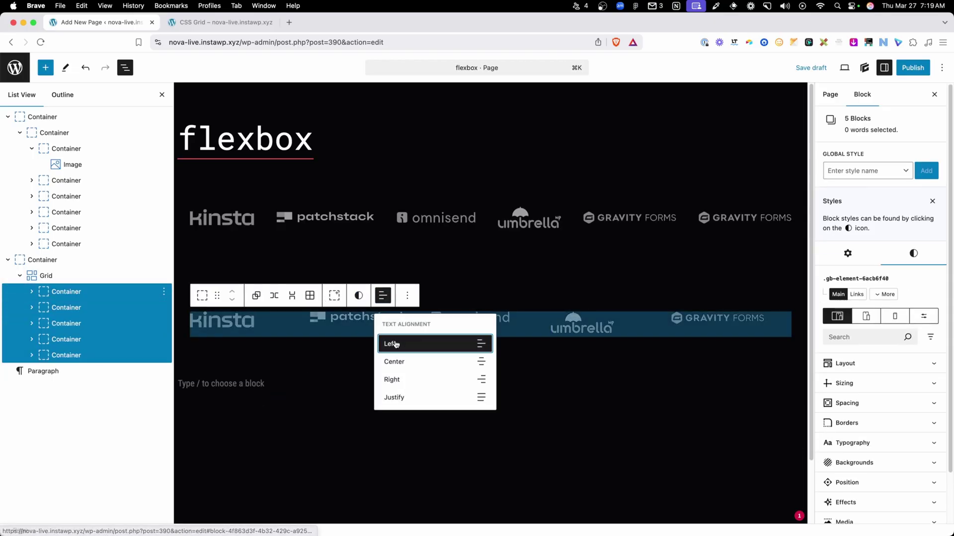
{"action": "left_click", "coordinate": [394, 362]}
{"action": "left_click", "coordinate": [322, 388]}
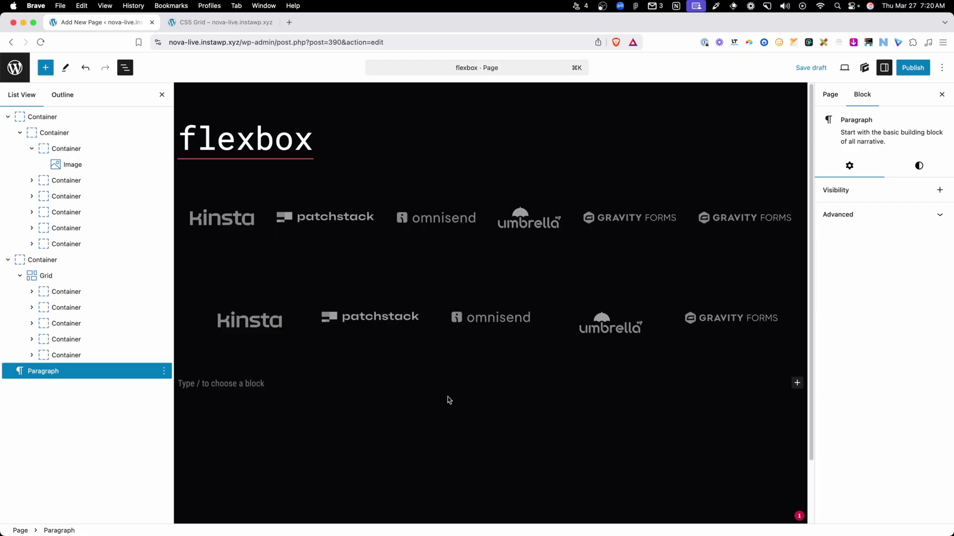
Duplicate the last logo container in the grid, change the grid template columns to repeat(6, minmax(0, 1fr)), and deselect the grid.
{"action": "left_click", "coordinate": [88, 353]}
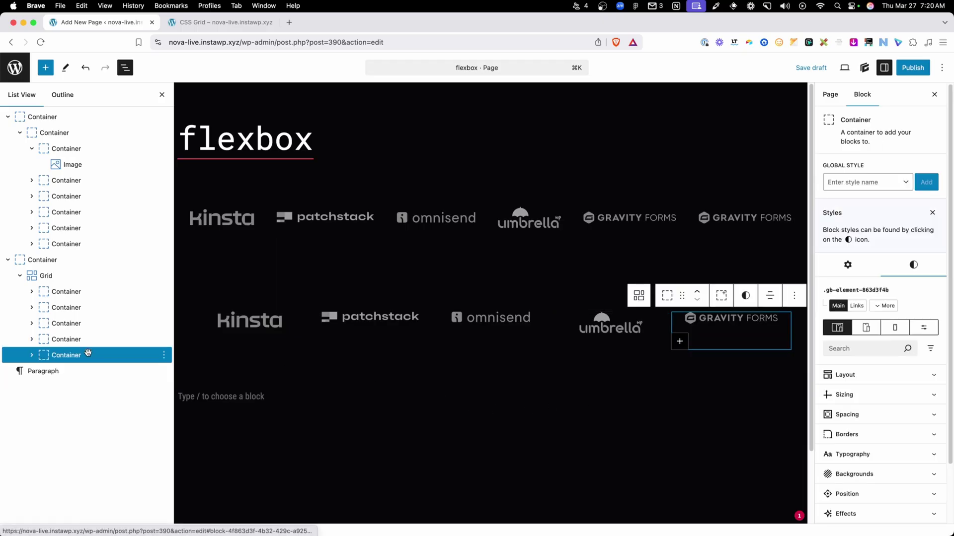
{"action": "key", "text": "super+shift+d"}
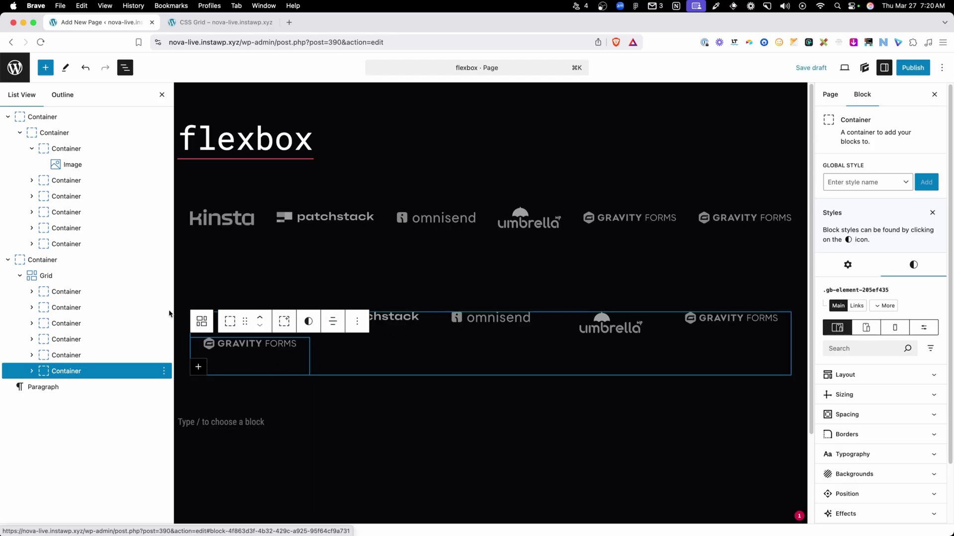
{"action": "left_click", "coordinate": [67, 276]}
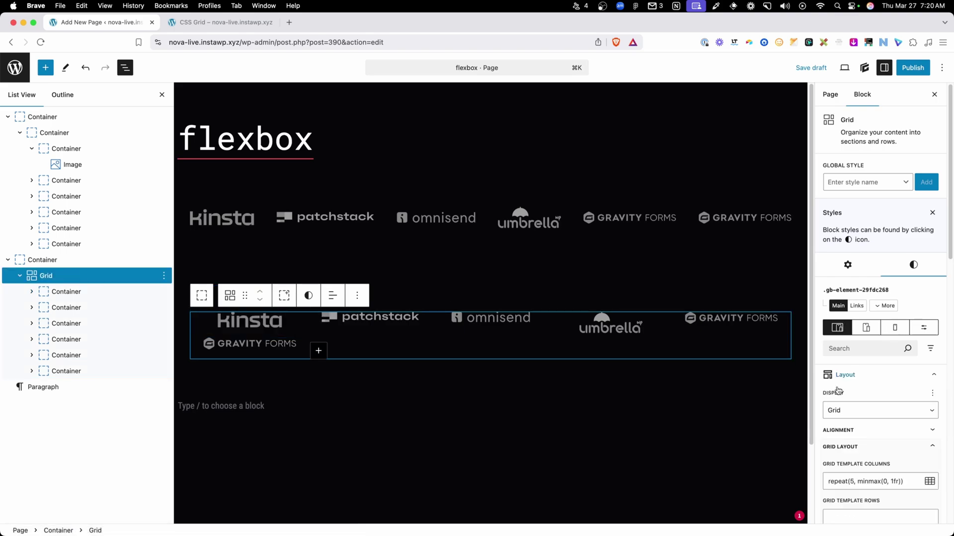
{"action": "left_click", "coordinate": [850, 481]}
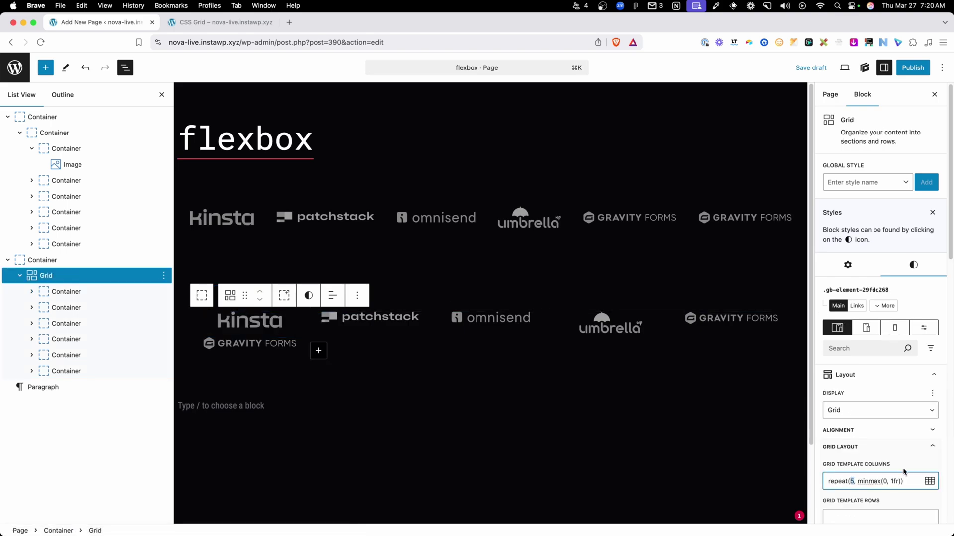
{"action": "key", "text": "Delete"}
{"action": "type", "text": "6"}
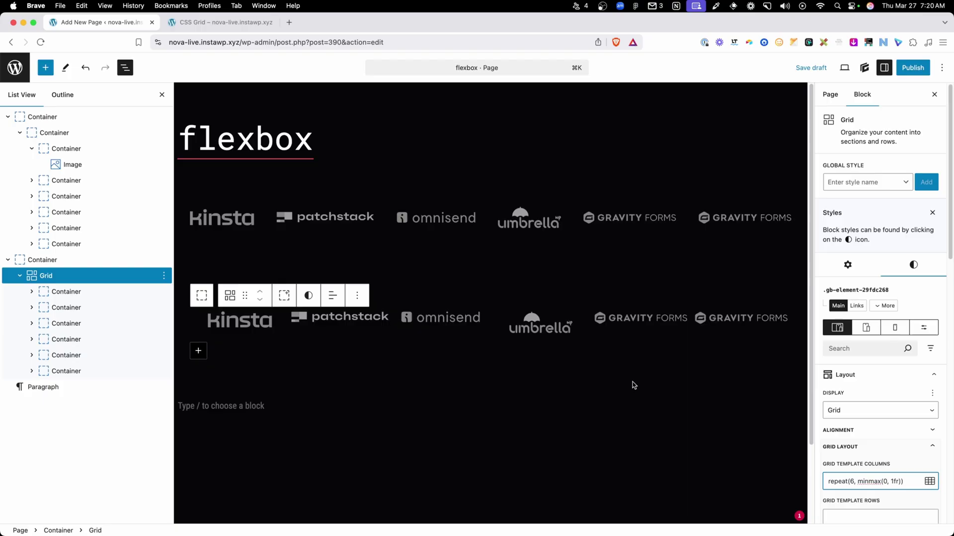
{"action": "left_click", "coordinate": [633, 384]}
{"action": "left_click", "coordinate": [610, 407]}
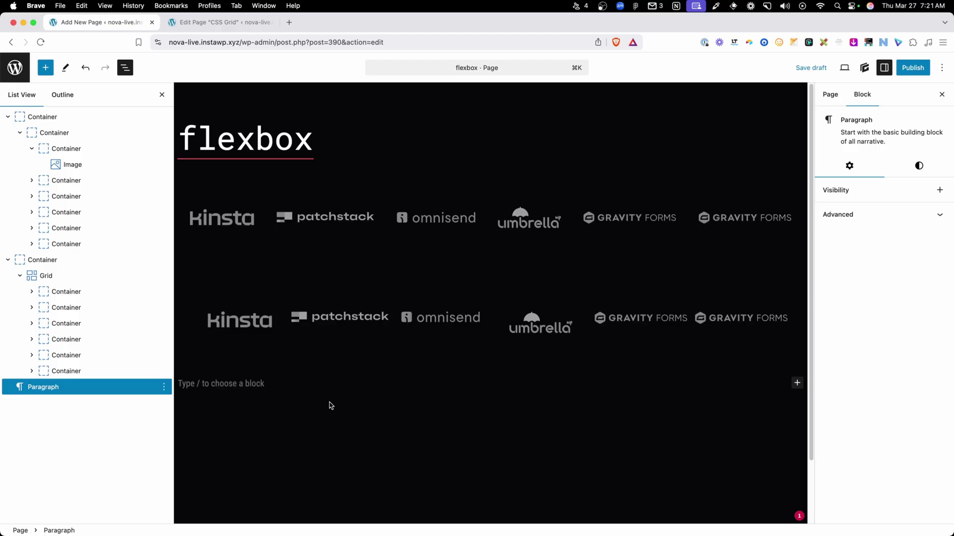
Switch to the CSS Grid page and compare the last rows of its grid and flex card sections.
{"action": "left_click", "coordinate": [211, 25]}
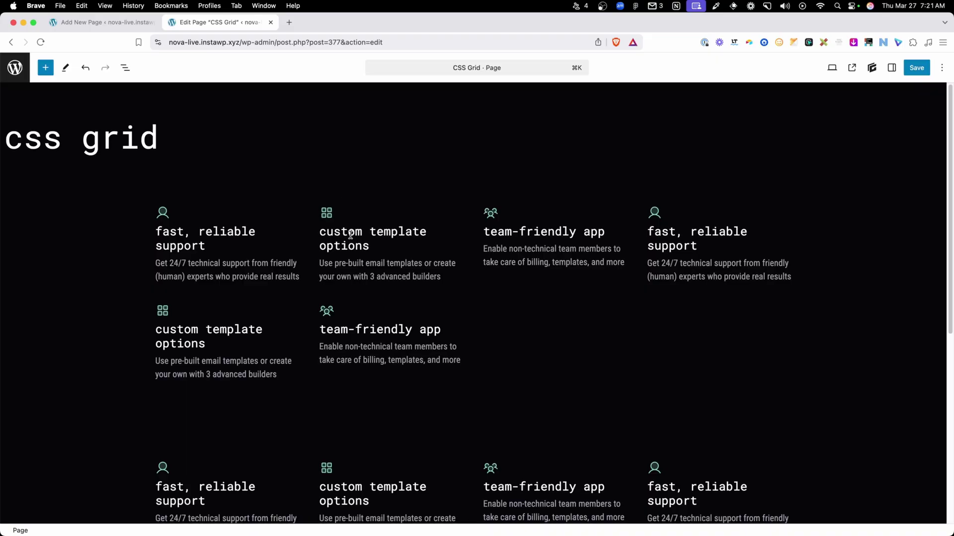
{"action": "scroll", "coordinate": [347, 213], "scroll_direction": "down", "scroll_amount": 3}
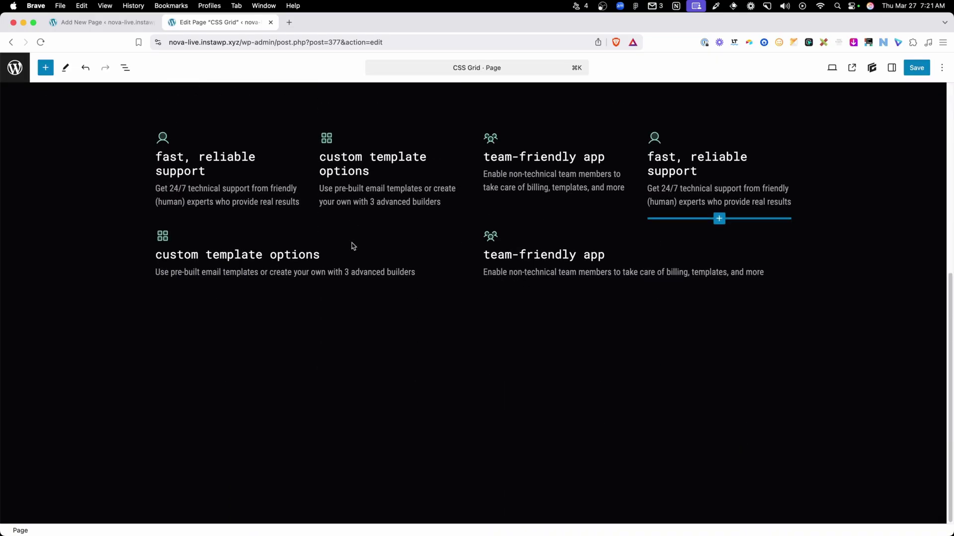